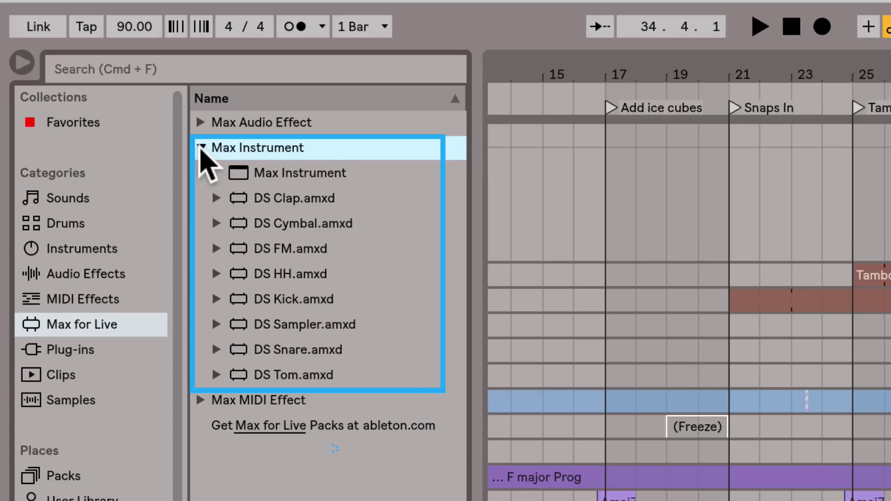
# Step: List the Max Instrument devices in the browser and look through Ableton's What's new in Live 10 page
pyautogui.click(201, 148)
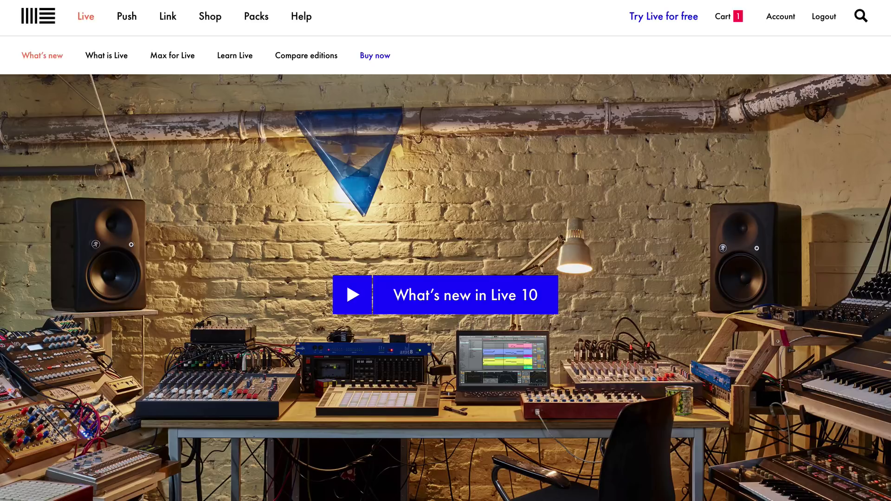
pyautogui.scroll(-5, 445, 250)
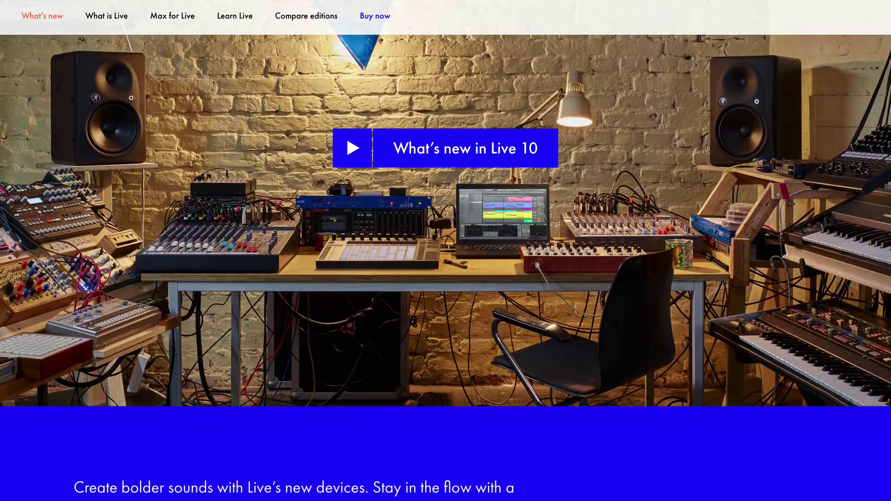
pyautogui.scroll(-3, 446, 251)
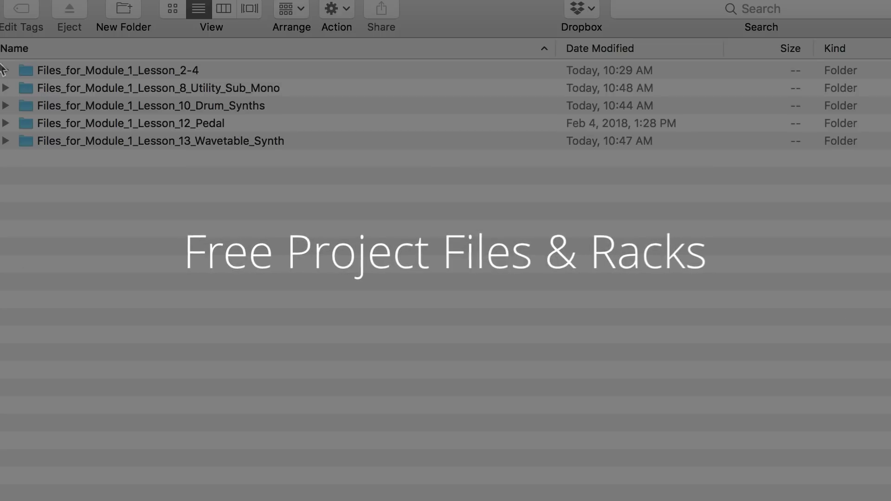
# Step: Expand the five Module 1 lesson folders to show the project files and racks they contain
pyautogui.click(4, 70)
pyautogui.click(5, 123)
pyautogui.click(6, 211)
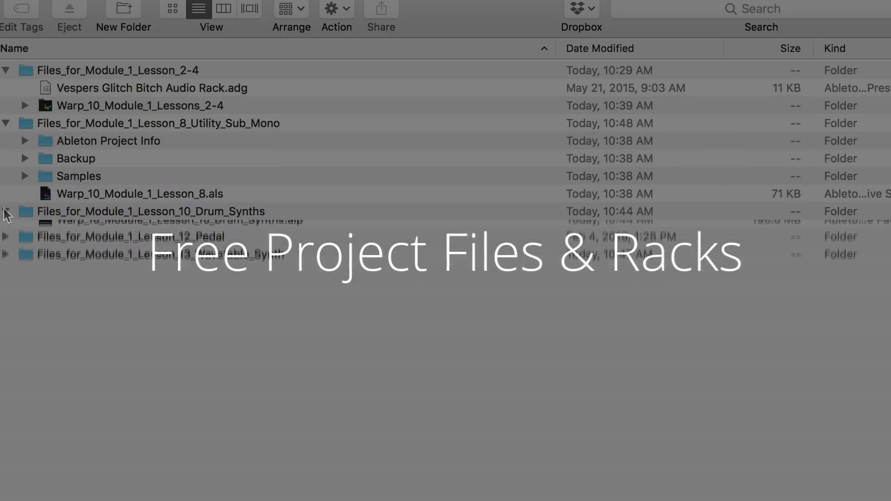
pyautogui.click(6, 247)
pyautogui.click(6, 299)
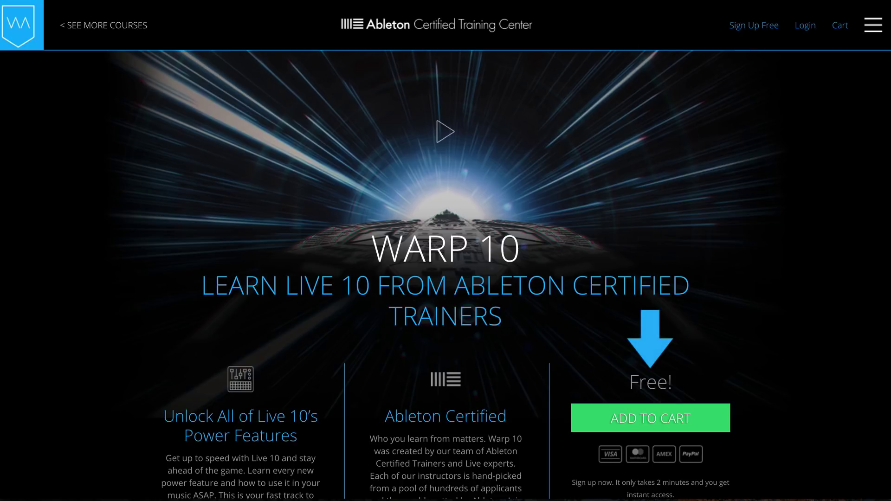
# Step: Add the free Warp 10 course to the cart from its course page
pyautogui.scroll(-3, 748, 291)
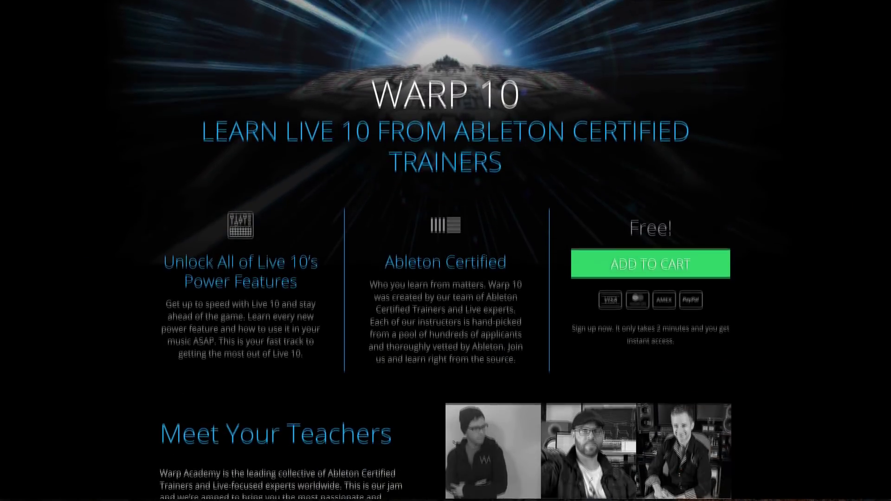
pyautogui.click(655, 264)
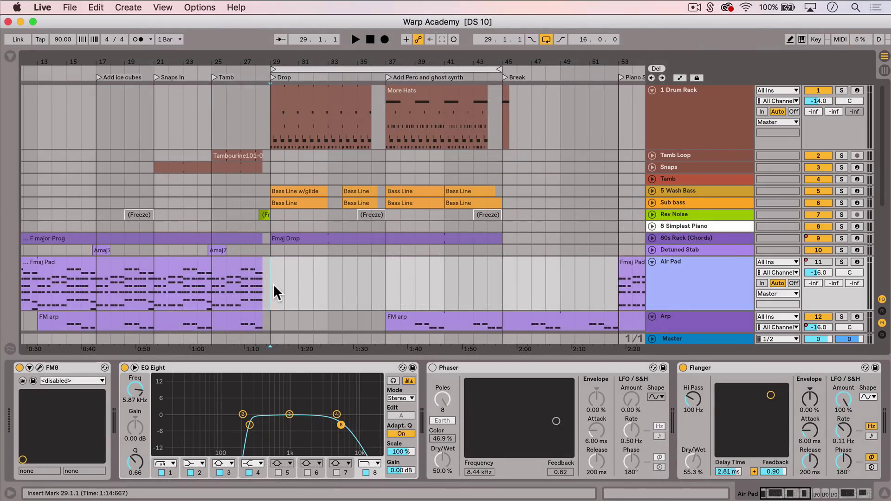
# Step: Play the arrangement from the Drop at bar 29 to hear it without drums, and stop playback
pyautogui.click(361, 59)
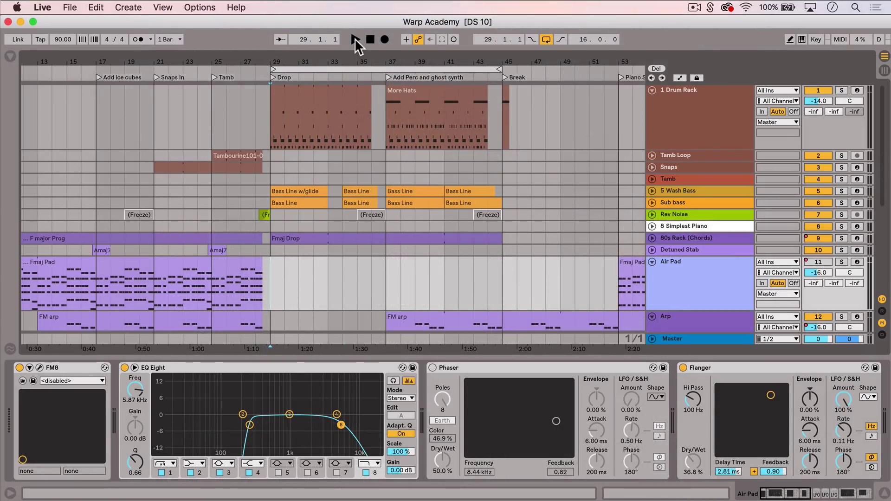
pyautogui.click(356, 42)
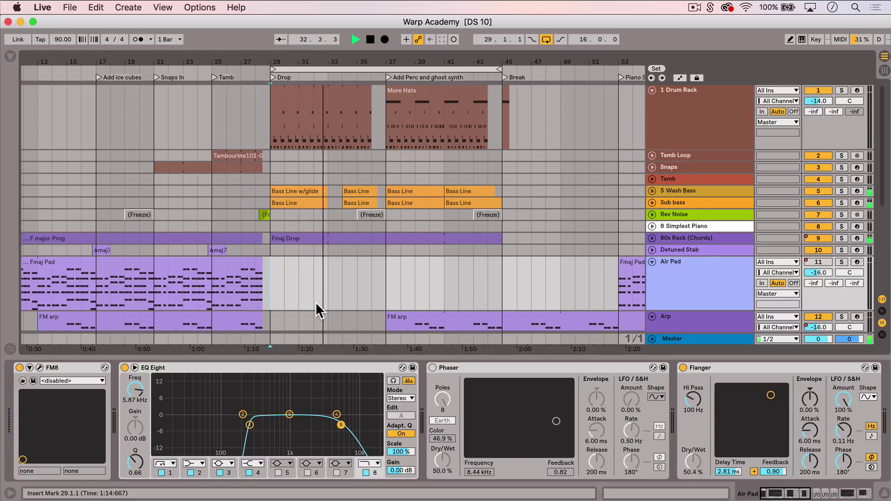
pyautogui.click(374, 40)
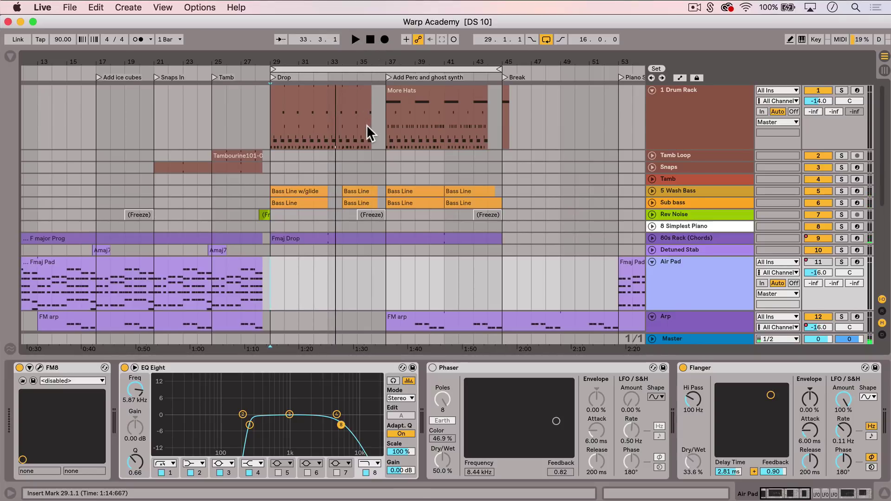
# Step: Load the DS Kick Max for Live instrument onto the C1 pad of the 1 Drum Rack track
pyautogui.click(691, 117)
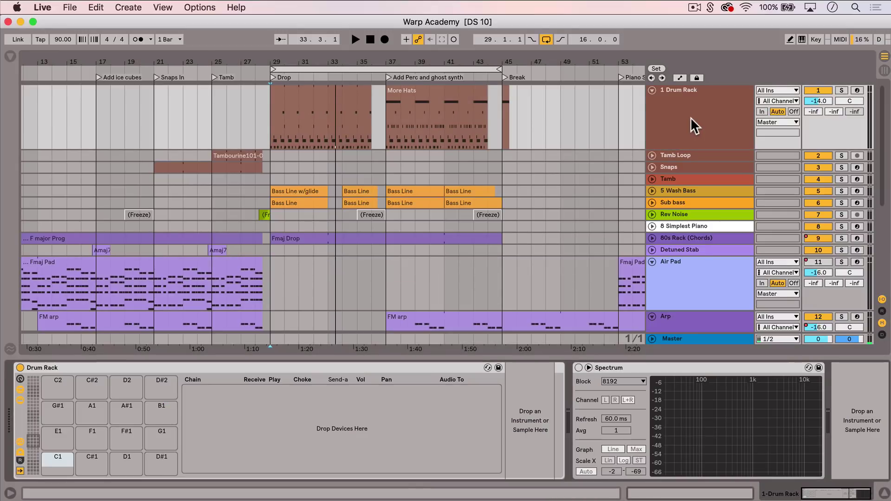
pyautogui.click(10, 56)
pyautogui.click(32, 179)
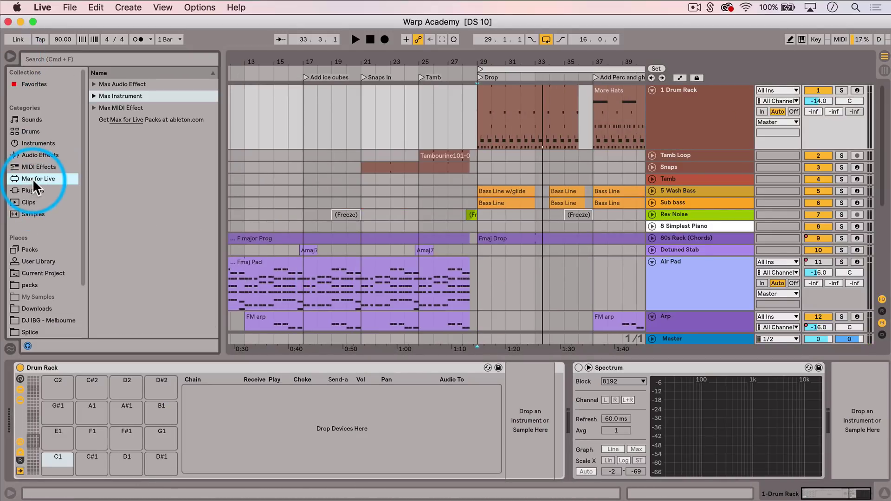
pyautogui.click(94, 96)
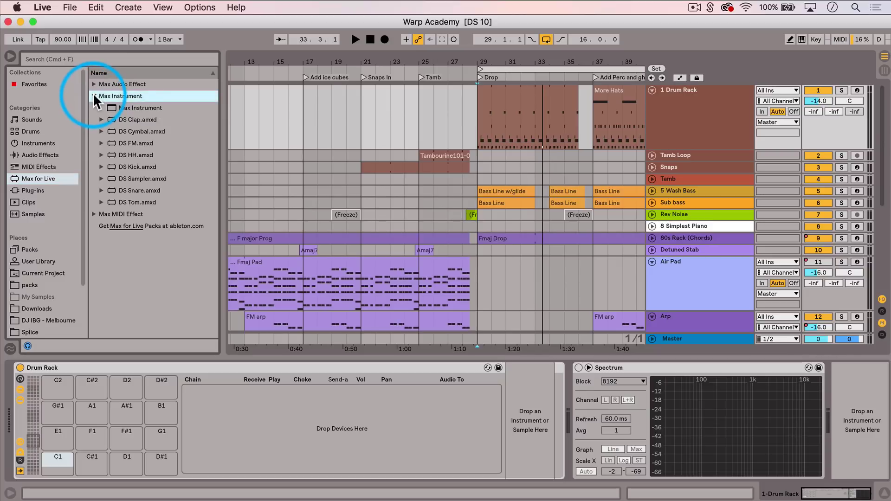
pyautogui.click(177, 167)
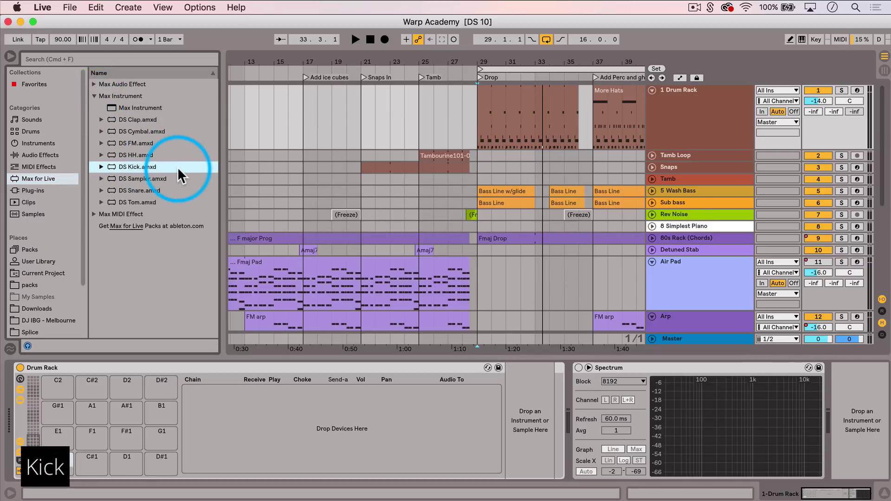
pyautogui.moveTo(177, 166); pyautogui.dragTo(49, 457)
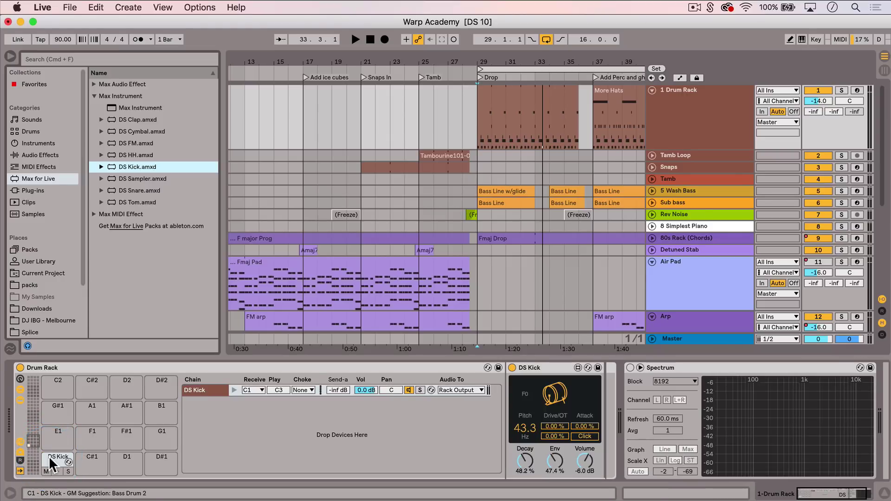
# Step: Check the DS Kick notes in the drum clip at the Drop, return to the rack's devices and play the section
pyautogui.click(517, 110)
pyautogui.click(138, 419)
pyautogui.click(85, 450)
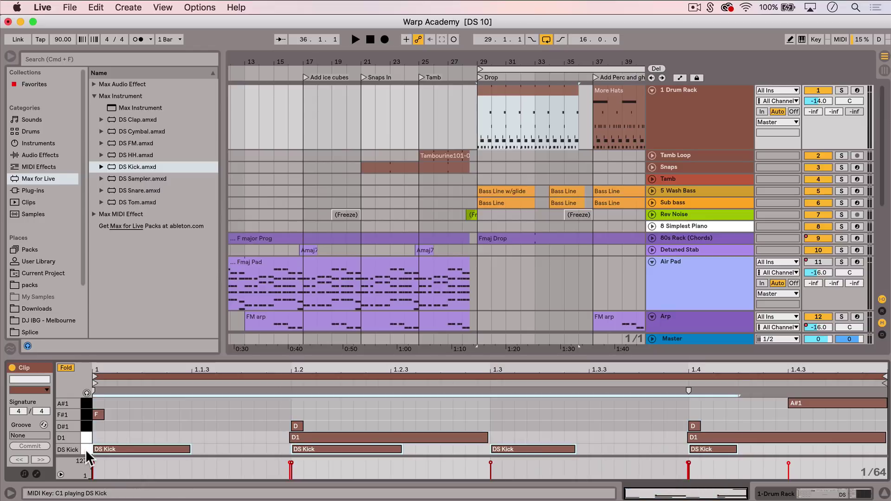
pyautogui.hotkey('shift', 'Tab')
pyautogui.press('space')
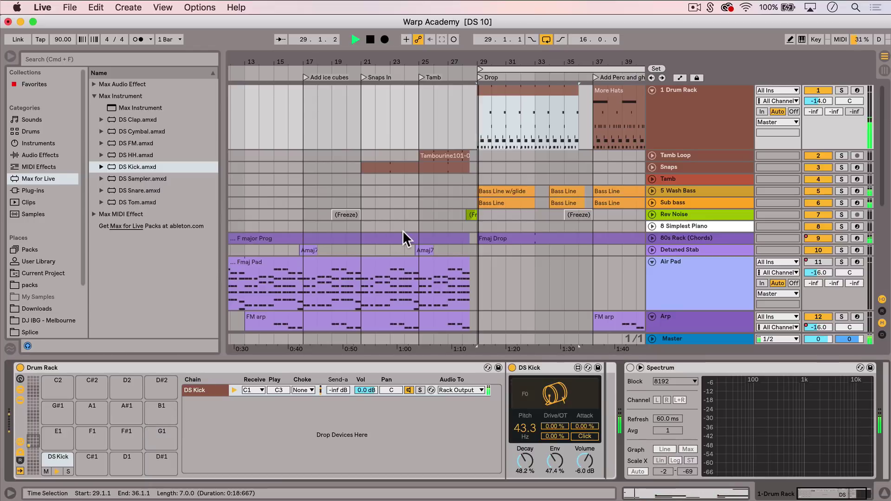
# Step: Set the DS Kick's volume to 6.0 dB, its decay to 57.8 % and its envelope to 55.6 %
pyautogui.click(588, 460)
pyautogui.moveTo(587, 461); pyautogui.dragTo(588, 436)
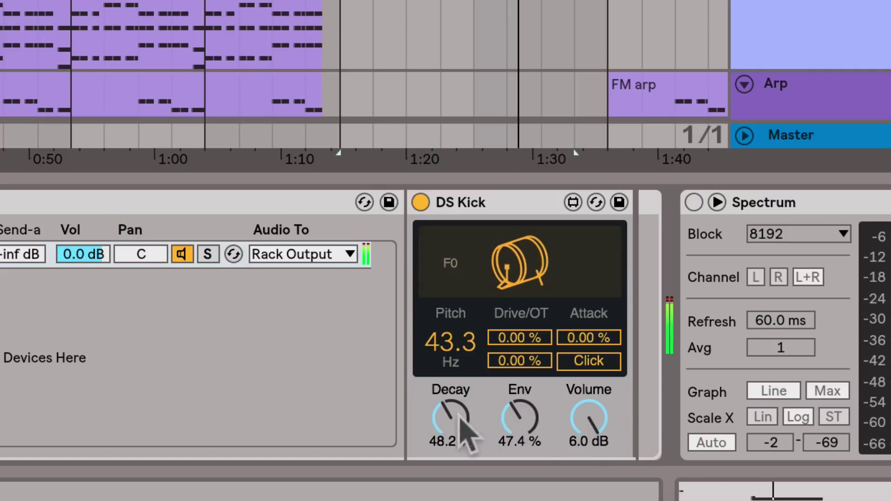
pyautogui.moveTo(457, 407); pyautogui.dragTo(461, 397)
pyautogui.moveTo(520, 417); pyautogui.dragTo(520, 412)
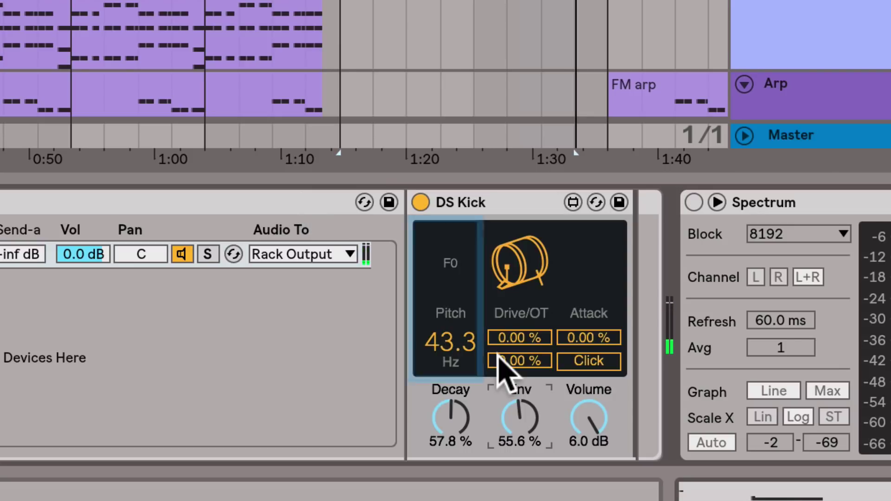
# Step: Sweep the DS Kick's pitch up to about 117 Hz to audition it, and settle it at 44.8 Hz
pyautogui.click(448, 341)
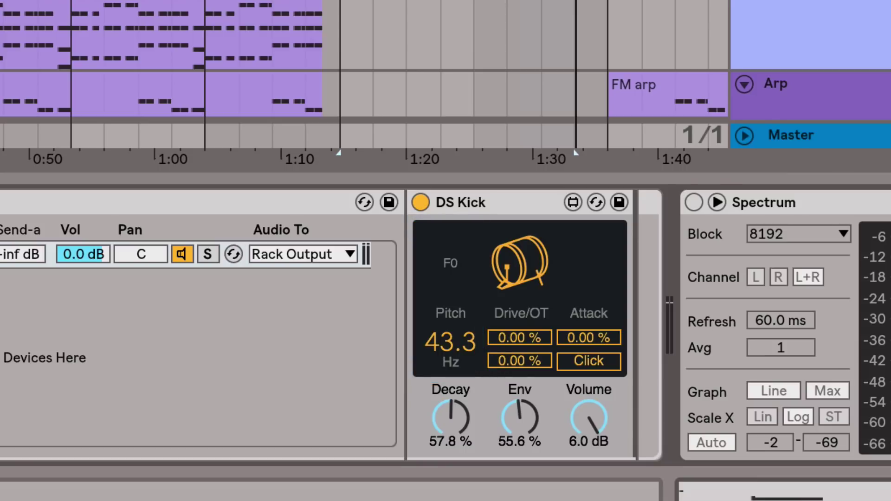
pyautogui.hscroll(10, 513, 136)
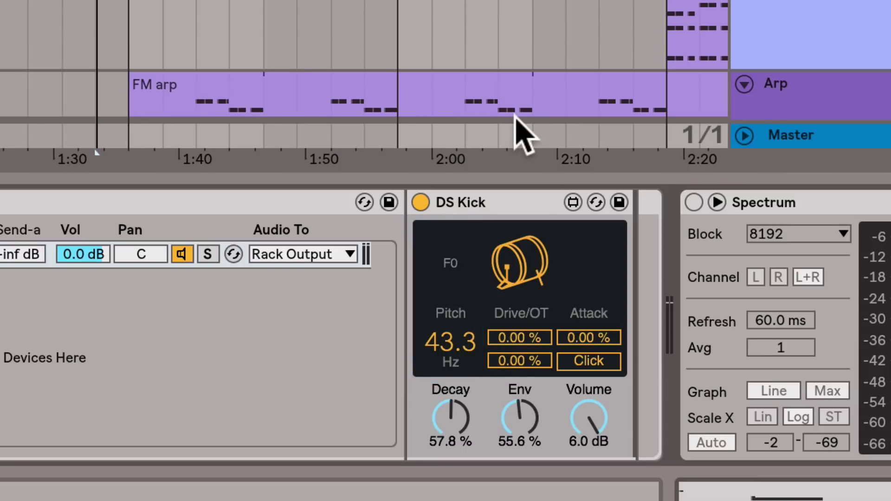
pyautogui.moveTo(460, 342); pyautogui.dragTo(452, 375)
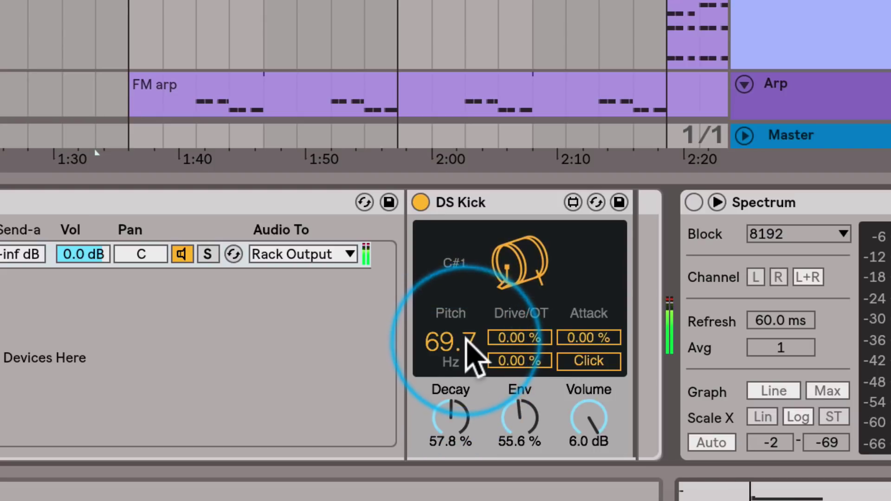
pyautogui.moveTo(461, 338); pyautogui.dragTo(462, 260)
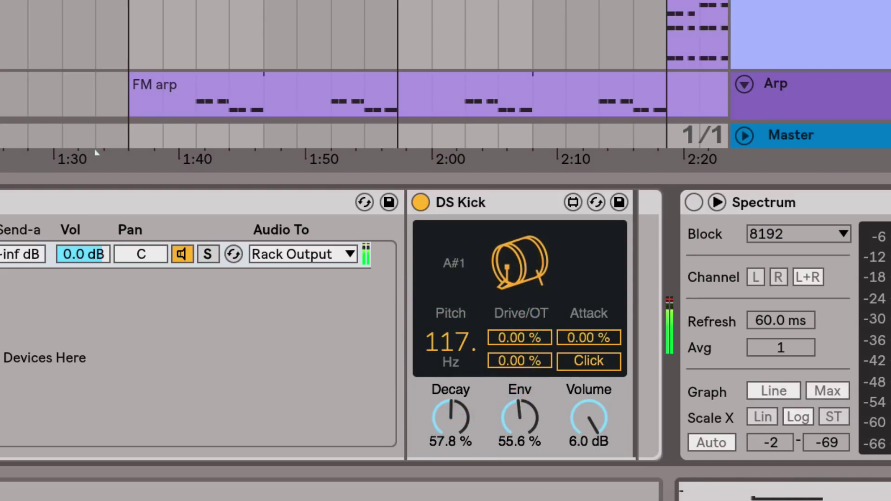
pyautogui.moveTo(452, 342); pyautogui.dragTo(452, 394)
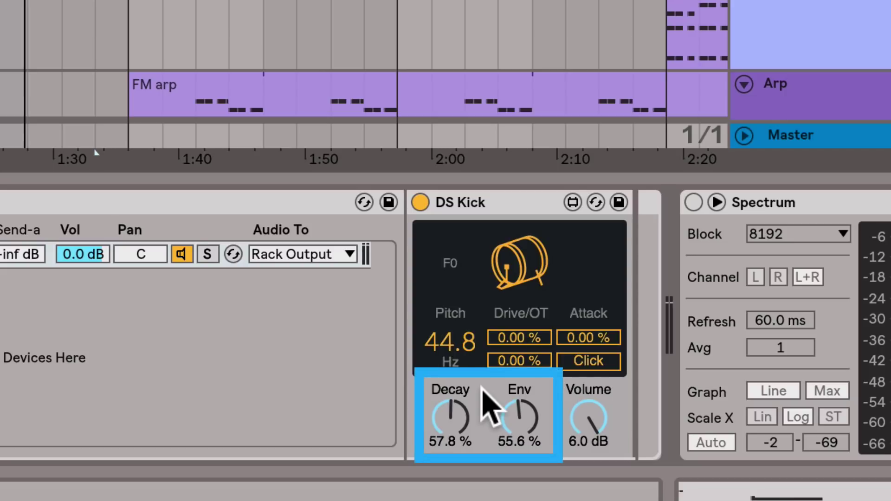
# Step: Shorten the DS Kick by lowering both its decay and its envelope to 13.1 %
pyautogui.click(449, 418)
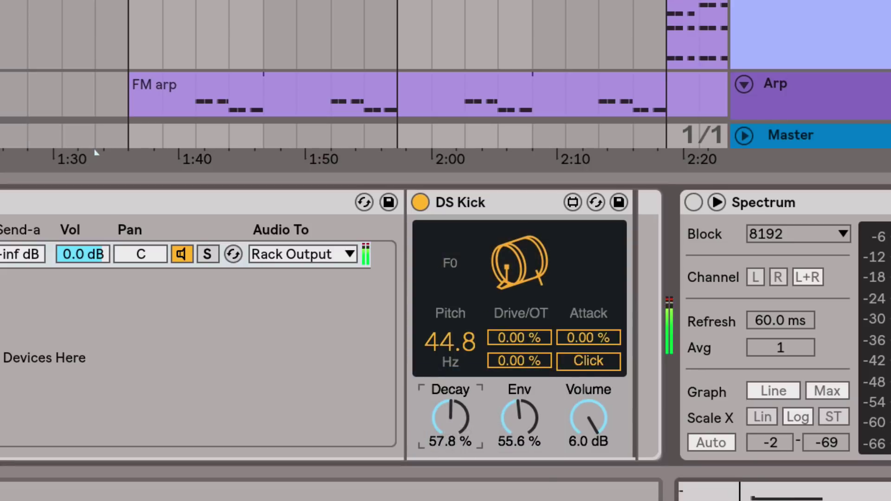
pyautogui.moveTo(449, 418)
pyautogui.mouseDown()
pyautogui.moveTo(449, 438)
pyautogui.moveTo(455, 415)
pyautogui.mouseUp()
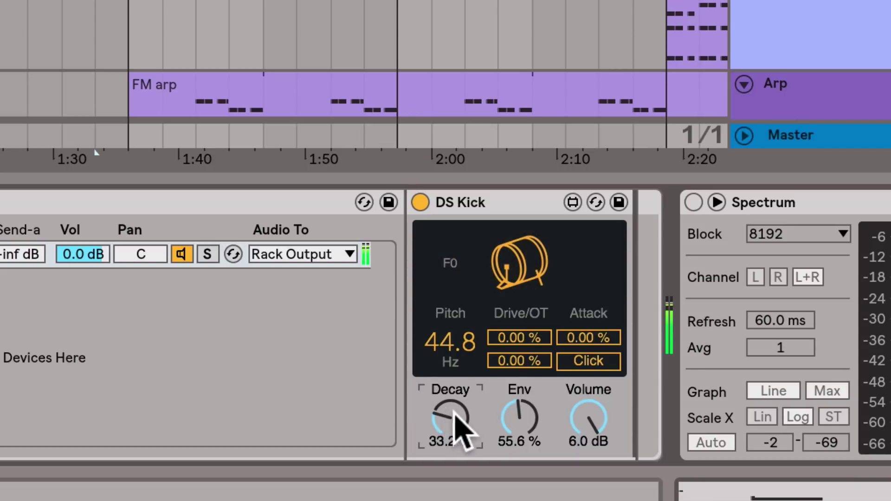
pyautogui.scroll(-5, 454, 416)
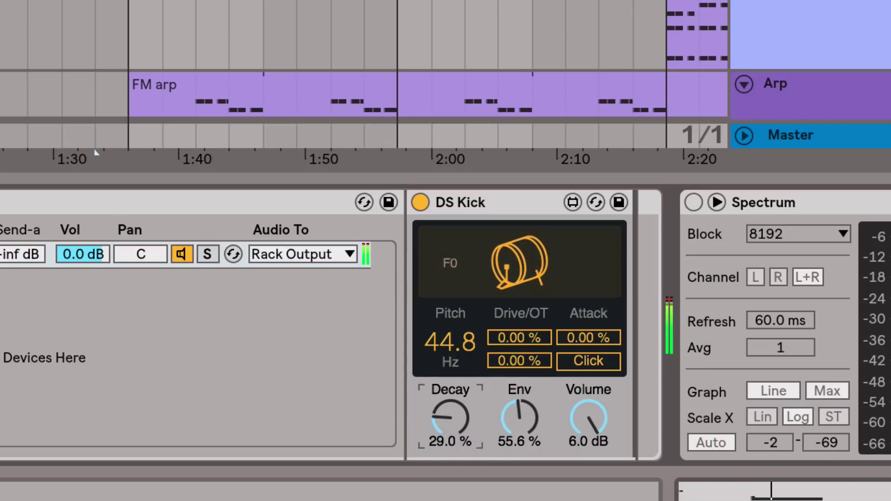
pyautogui.click(455, 416)
pyautogui.moveTo(454, 415); pyautogui.dragTo(463, 423)
pyautogui.click(463, 423)
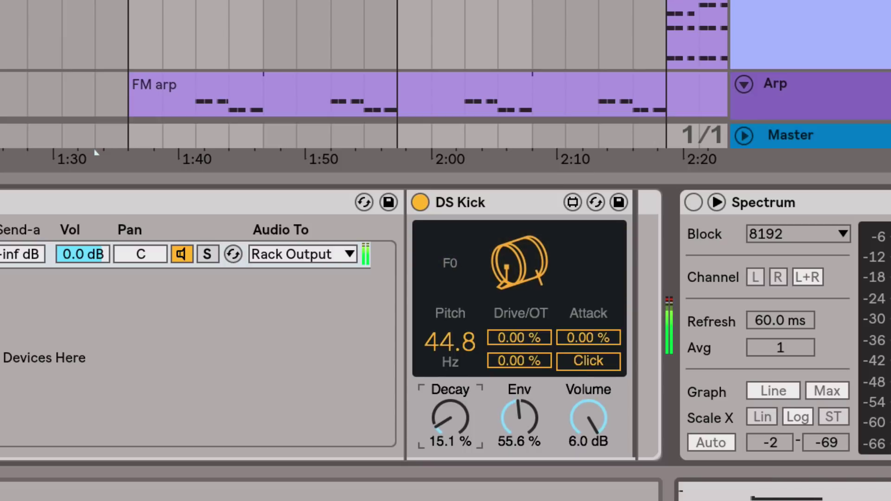
pyautogui.moveTo(463, 423); pyautogui.dragTo(520, 434)
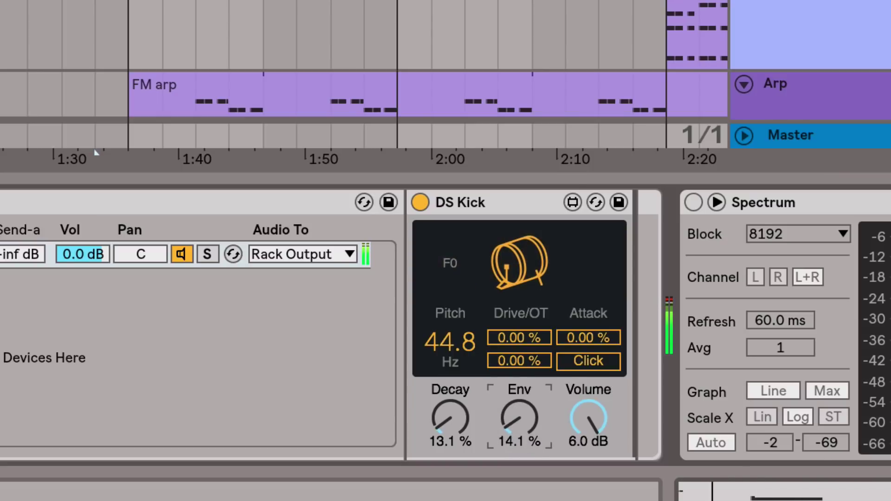
pyautogui.click(681, 289)
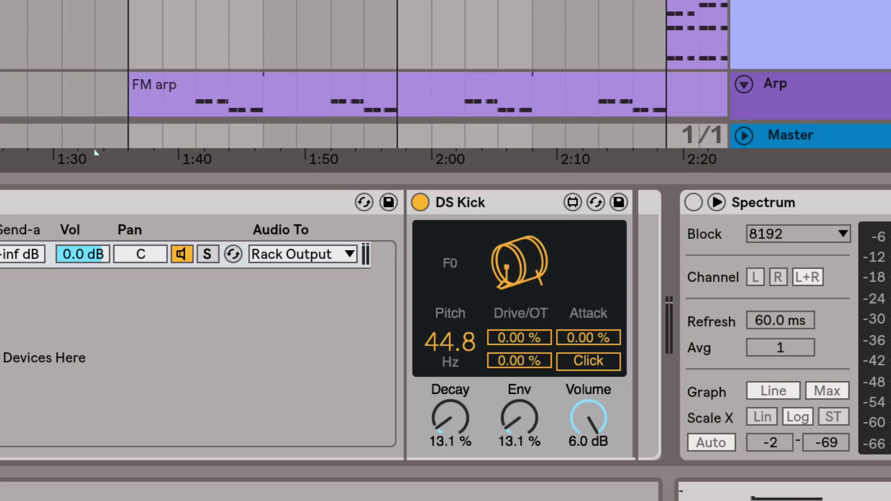
# Step: Compare the DS Kick with and without the Click attack option, leaving it enabled
pyautogui.click(599, 364)
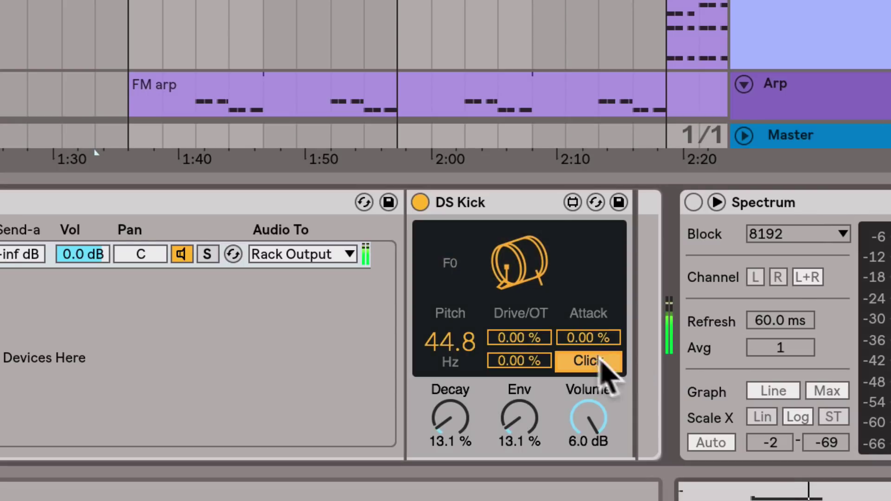
pyautogui.click(616, 364)
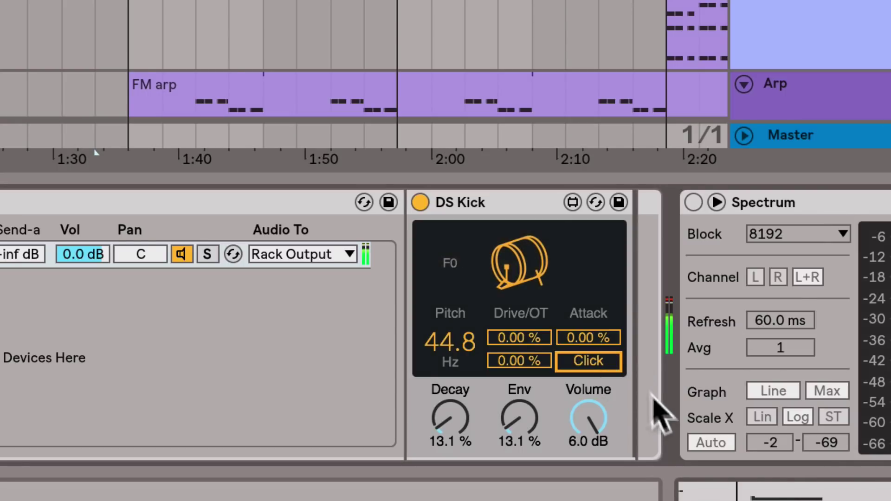
pyautogui.click(603, 364)
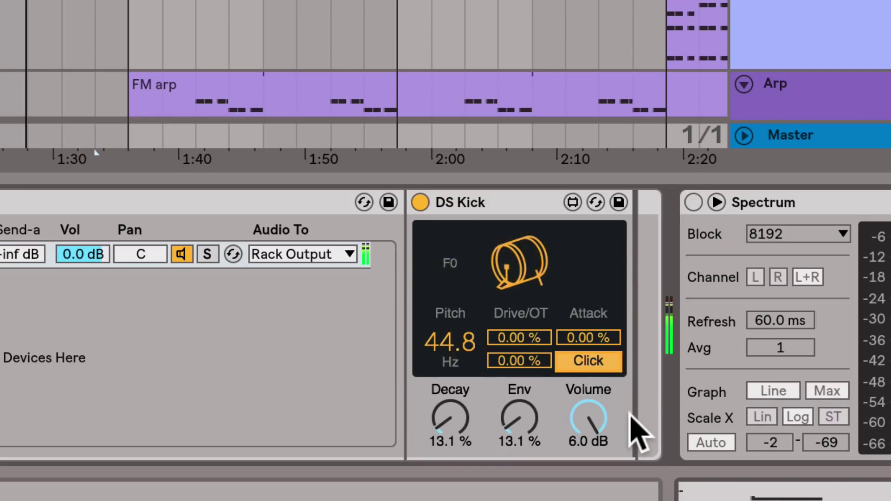
# Step: Raise the DS Kick's drive amount to 62.2 %
pyautogui.click(539, 338)
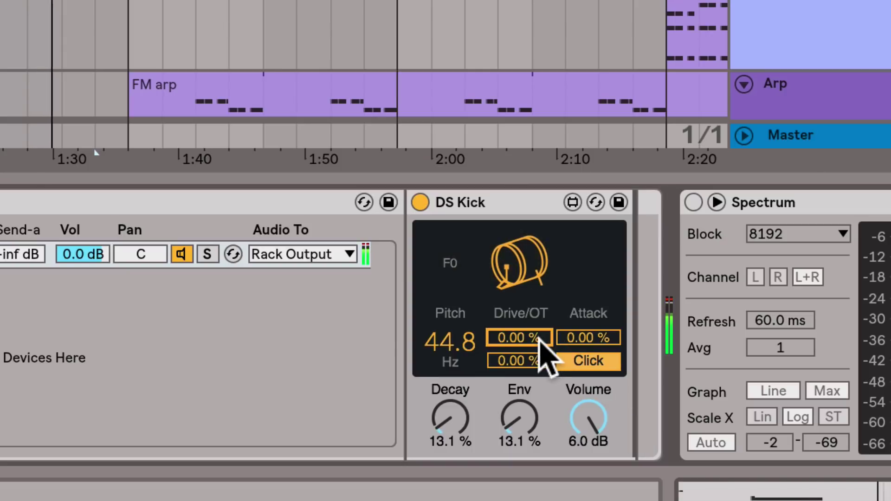
pyautogui.moveTo(533, 348); pyautogui.dragTo(521, 215)
pyautogui.moveTo(520, 341); pyautogui.dragTo(508, 279)
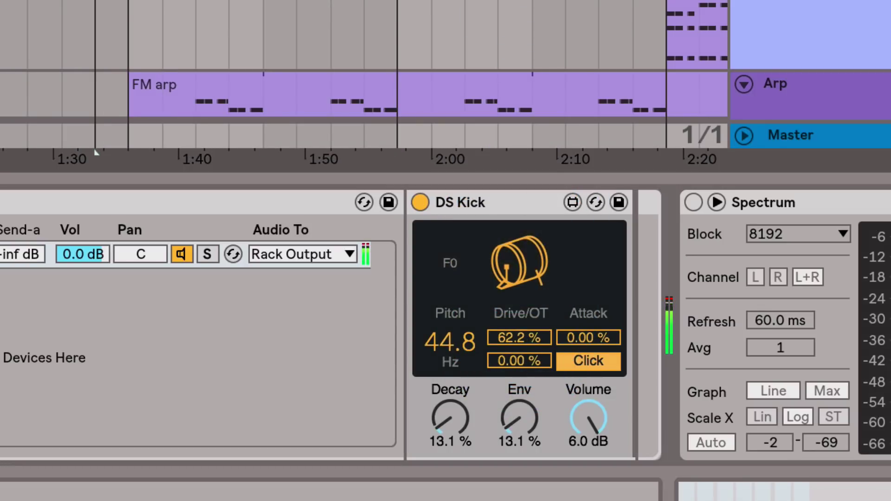
# Step: Lower the DS Kick's drive amount to 33.9 %
pyautogui.moveTo(525, 338); pyautogui.dragTo(597, 357)
pyautogui.moveTo(521, 341)
pyautogui.mouseDown()
pyautogui.moveTo(522, 366)
pyautogui.moveTo(520, 338)
pyautogui.mouseUp()
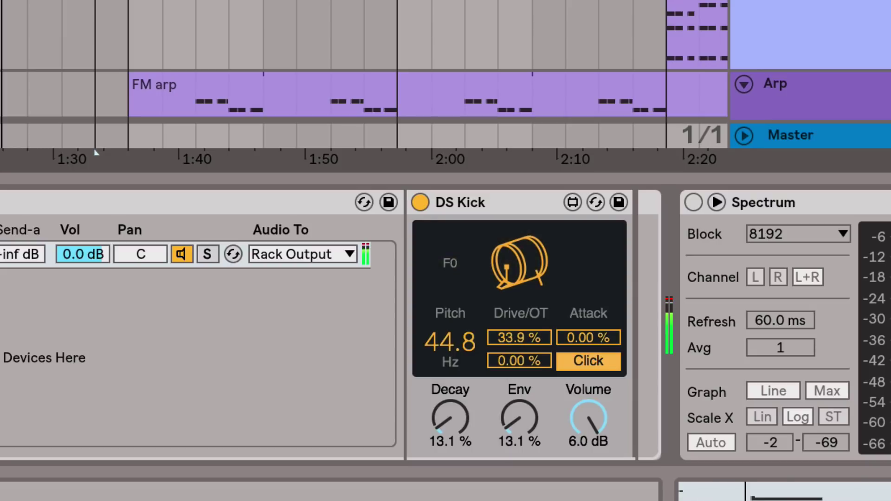
pyautogui.moveTo(523, 331); pyautogui.dragTo(523, 332)
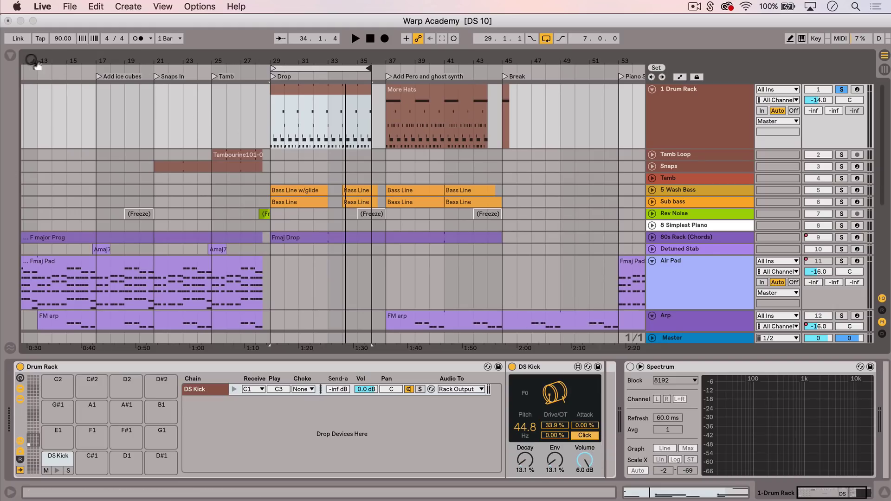
# Step: Add the Drum Buss audio effect directly after DS Kick in its Drum Rack chain
pyautogui.click(11, 56)
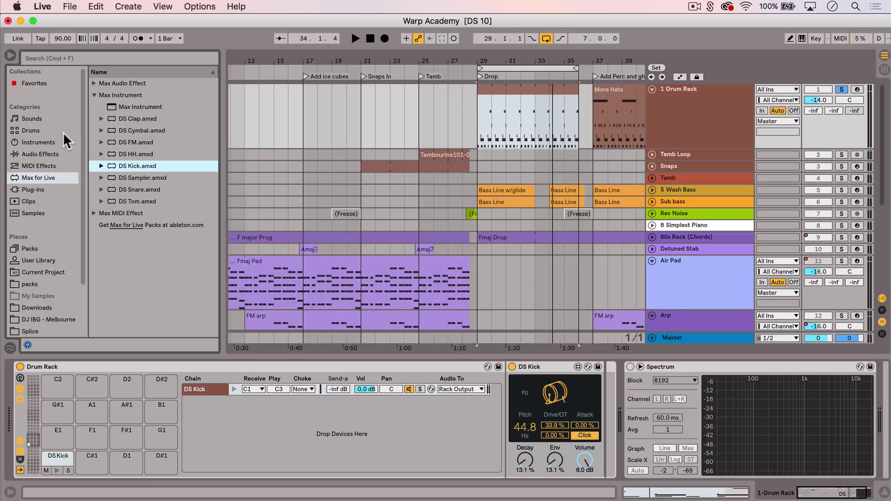
pyautogui.click(54, 154)
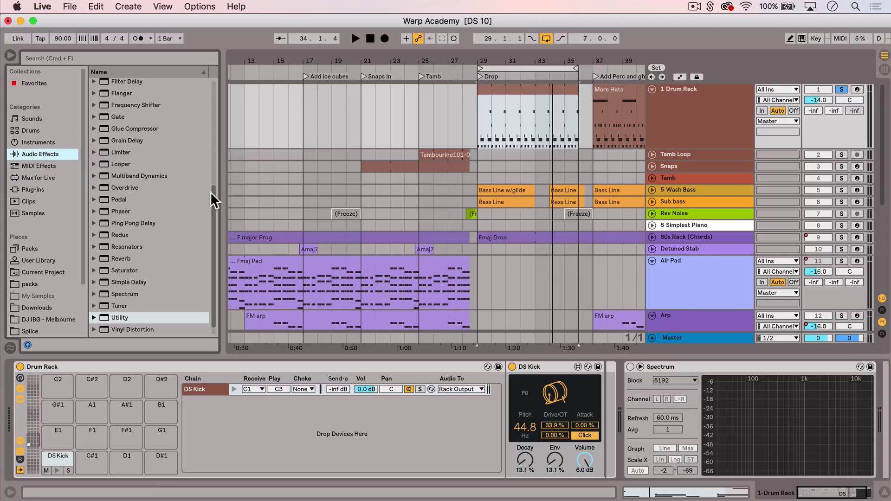
pyautogui.moveTo(210, 192); pyautogui.dragTo(525, 359)
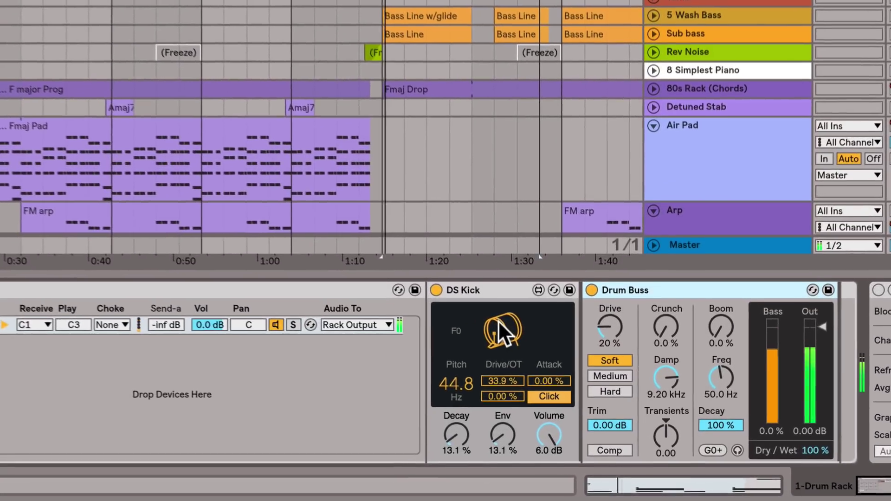
# Step: Enable the Drum Buss compressor, raise Transients to 0.17 and set Drive to 30 %
pyautogui.moveTo(609, 326); pyautogui.dragTo(609, 338)
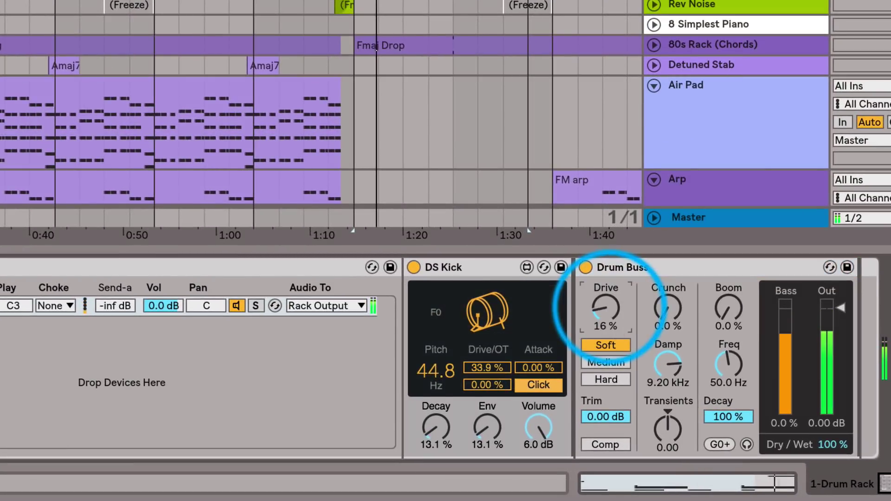
pyautogui.click(619, 441)
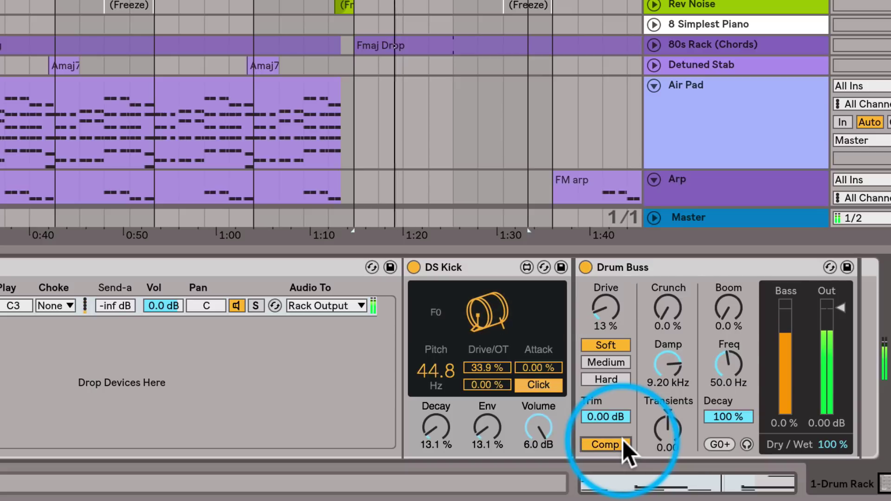
pyautogui.moveTo(662, 428); pyautogui.dragTo(663, 413)
pyautogui.click(605, 307)
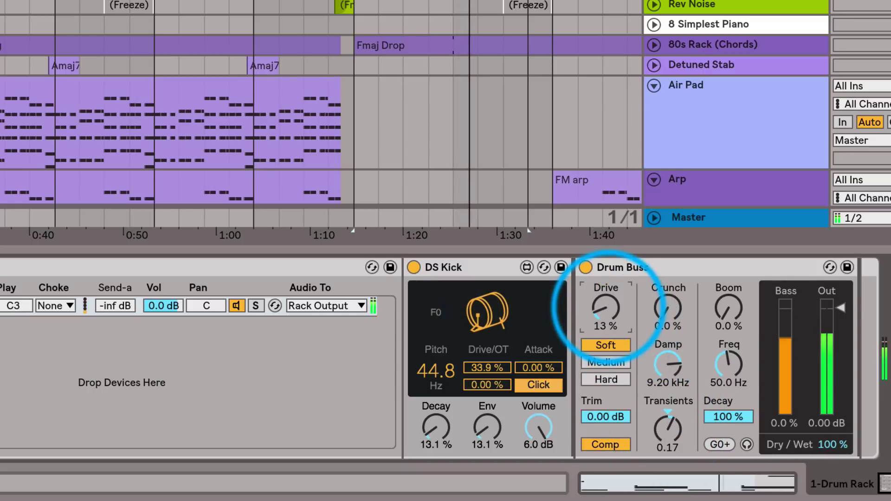
pyautogui.moveTo(606, 307); pyautogui.dragTo(605, 298)
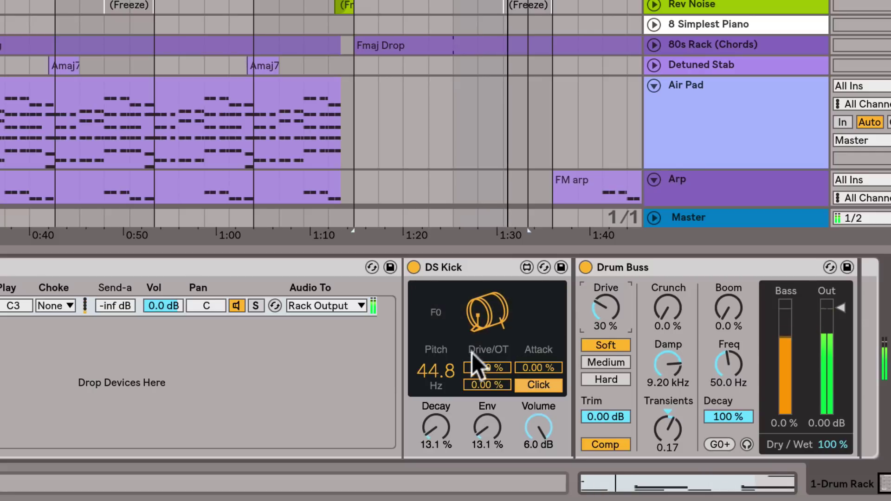
# Step: Balance the kick's saturation with Drum Buss damping at 12.5 kHz and drive at 32 %, and DS Kick drive at 21.3 %
pyautogui.moveTo(484, 367); pyautogui.dragTo(486, 367)
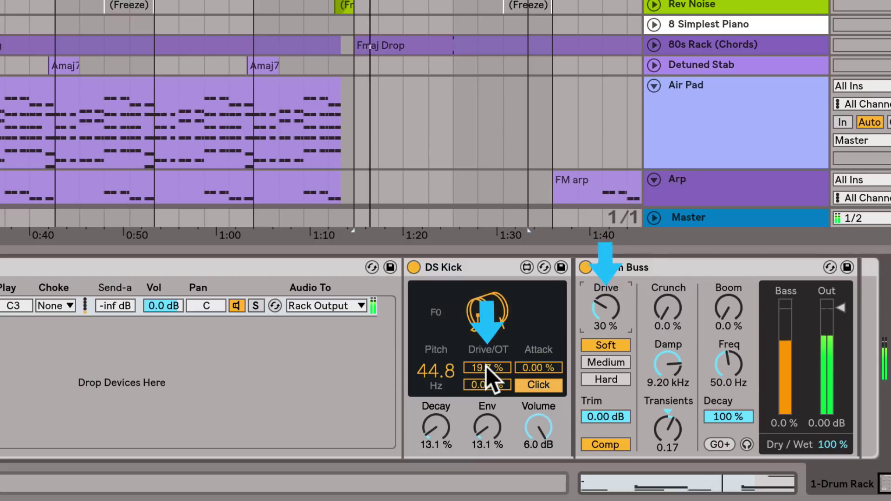
pyautogui.moveTo(670, 369); pyautogui.dragTo(670, 364)
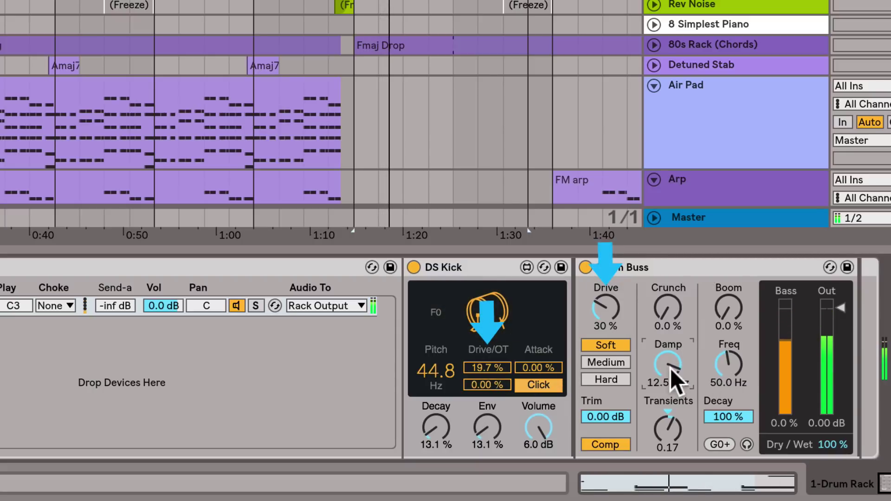
pyautogui.moveTo(605, 308); pyautogui.dragTo(605, 307)
pyautogui.moveTo(483, 366); pyautogui.dragTo(487, 372)
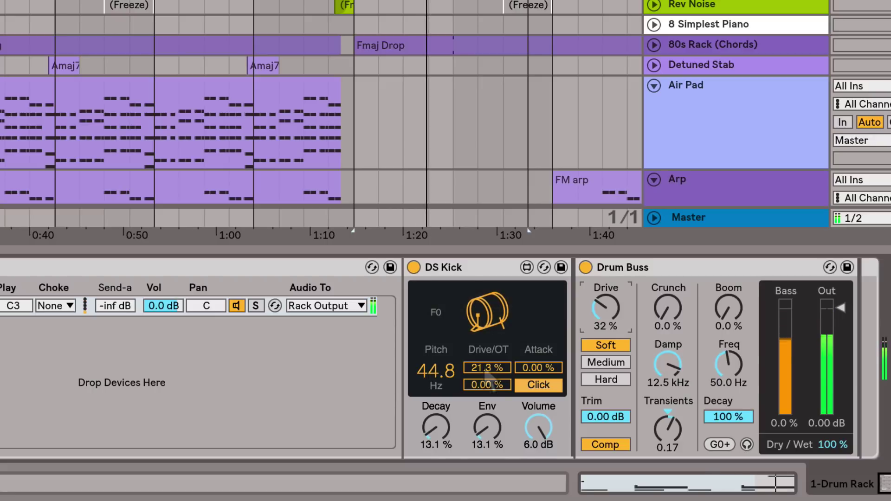
# Step: Set the DS Kick's envelope to 15.1 %, decay to 11.0 % and volume to 4.2 dB, with Drum Buss drive at 30 %
pyautogui.moveTo(490, 430); pyautogui.dragTo(491, 428)
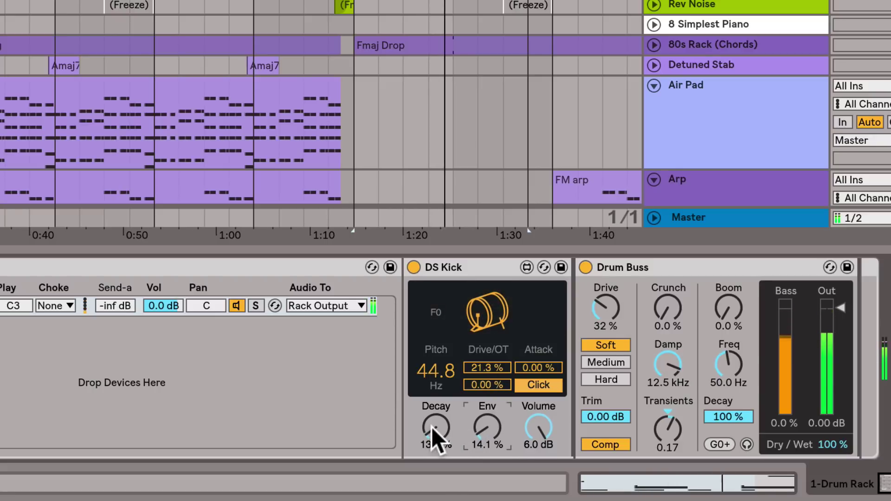
pyautogui.moveTo(435, 427); pyautogui.dragTo(435, 429)
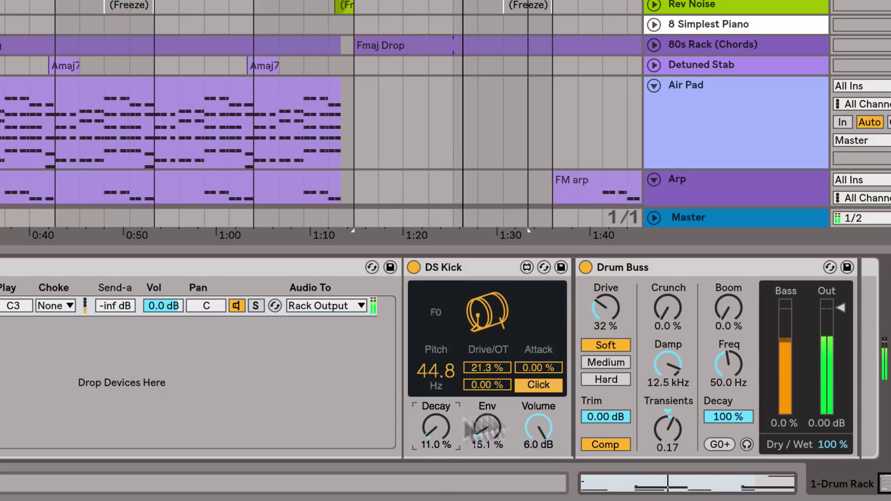
pyautogui.moveTo(611, 311); pyautogui.dragTo(610, 310)
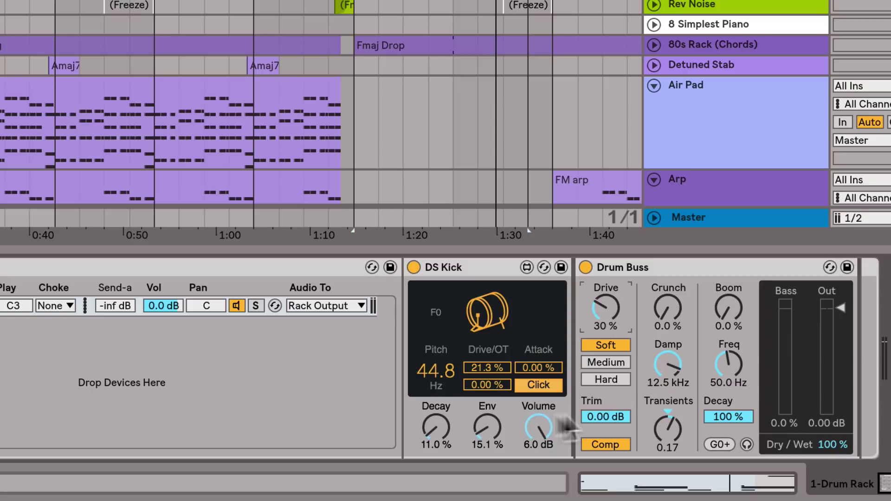
pyautogui.moveTo(538, 427); pyautogui.dragTo(538, 429)
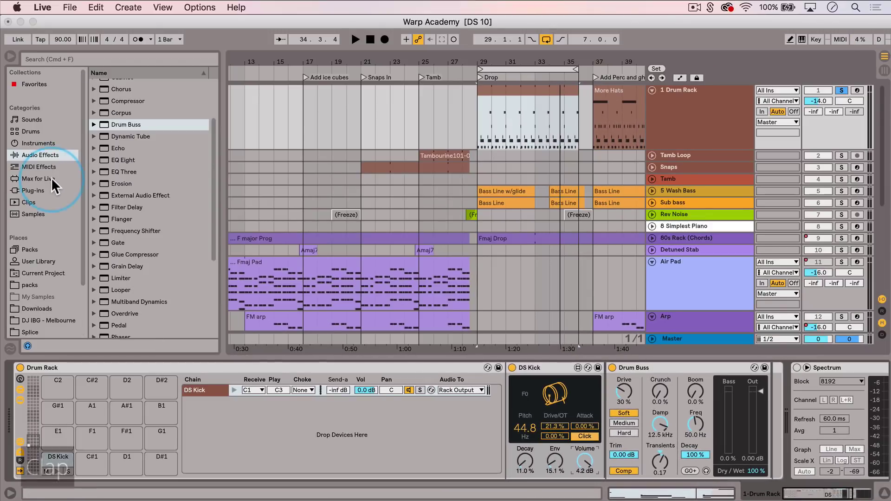
# Step: Load the Max for Live DS Clap instrument onto the D#1 pad and start playback
pyautogui.click(51, 177)
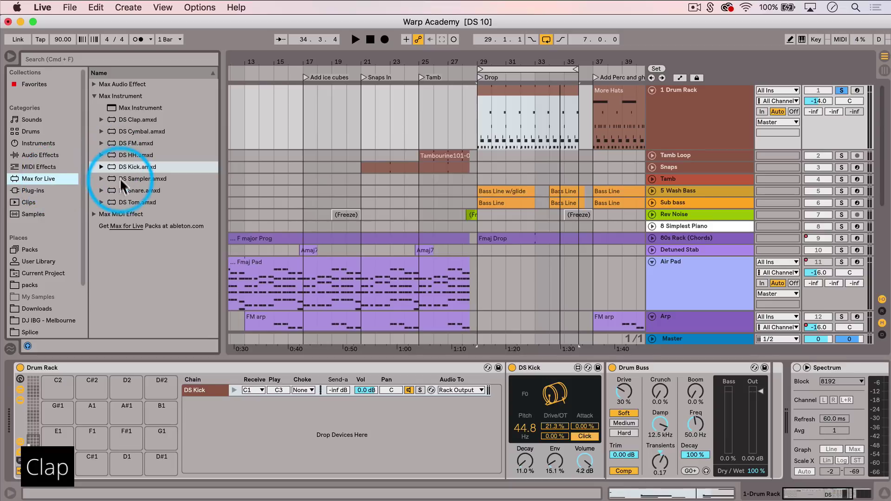
pyautogui.click(112, 121)
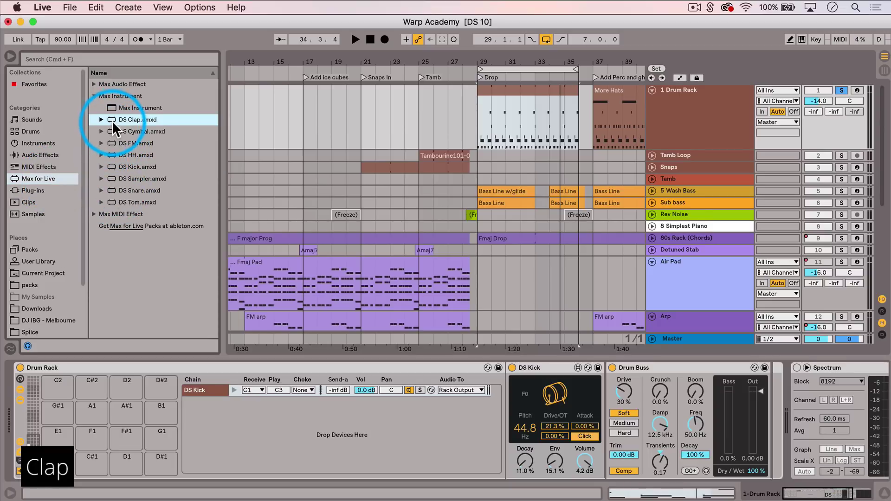
pyautogui.moveTo(147, 307); pyautogui.dragTo(151, 462)
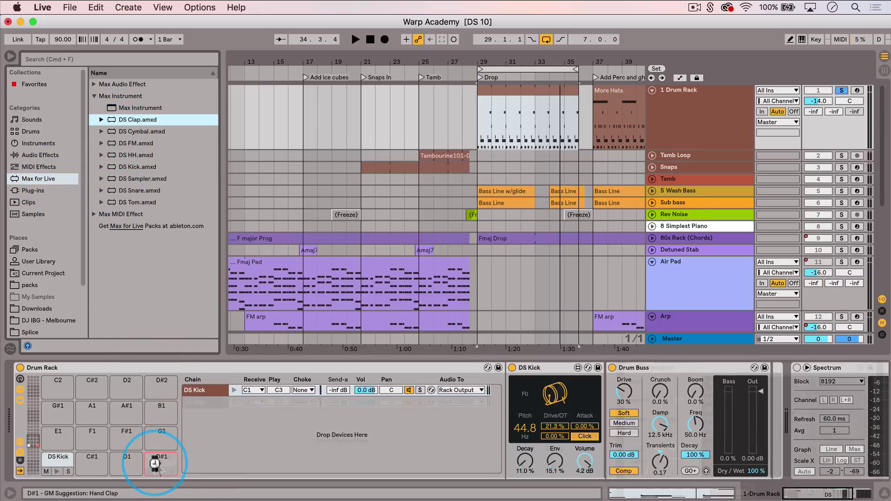
pyautogui.press('space')
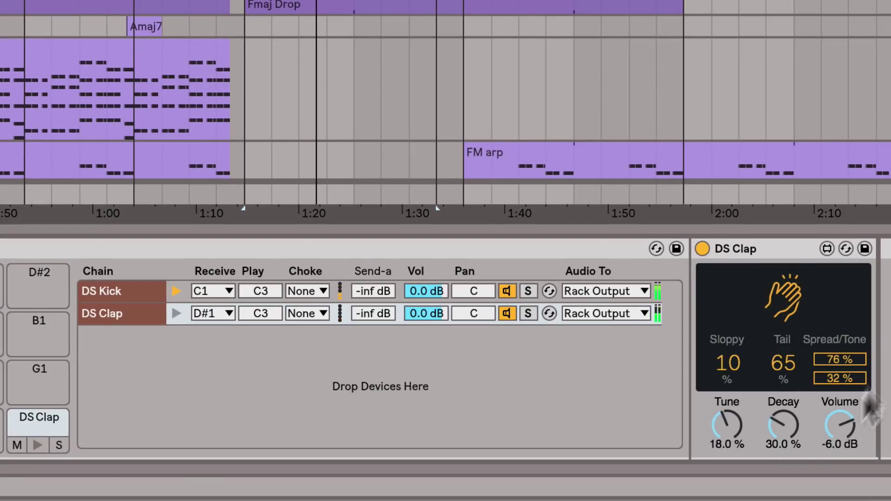
# Step: Set the DS Clap's volume to 4.4 dB, spread to 13 %, tail to 80 % and sloppiness to 15 %
pyautogui.moveTo(842, 426); pyautogui.dragTo(839, 403)
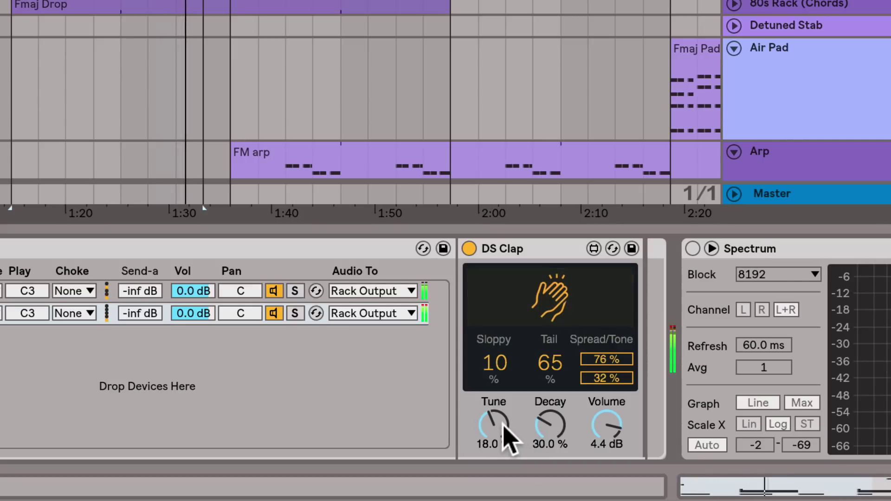
pyautogui.moveTo(627, 360); pyautogui.dragTo(616, 442)
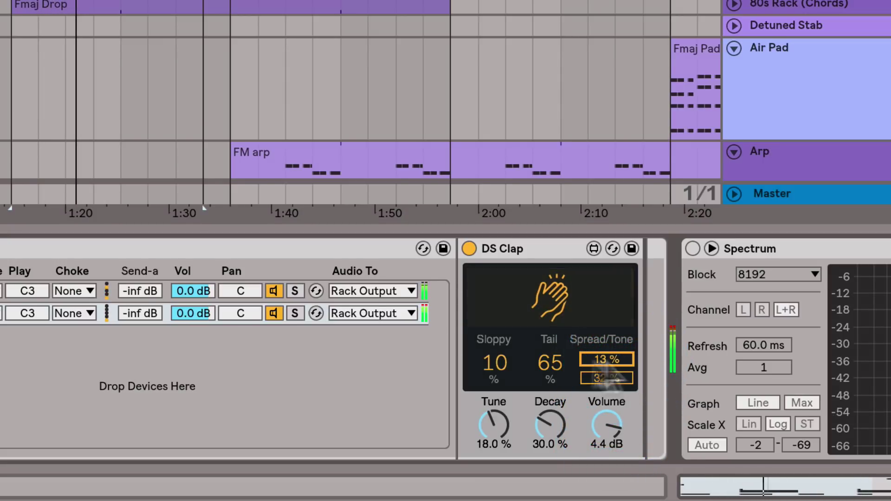
pyautogui.moveTo(550, 364); pyautogui.dragTo(562, 394)
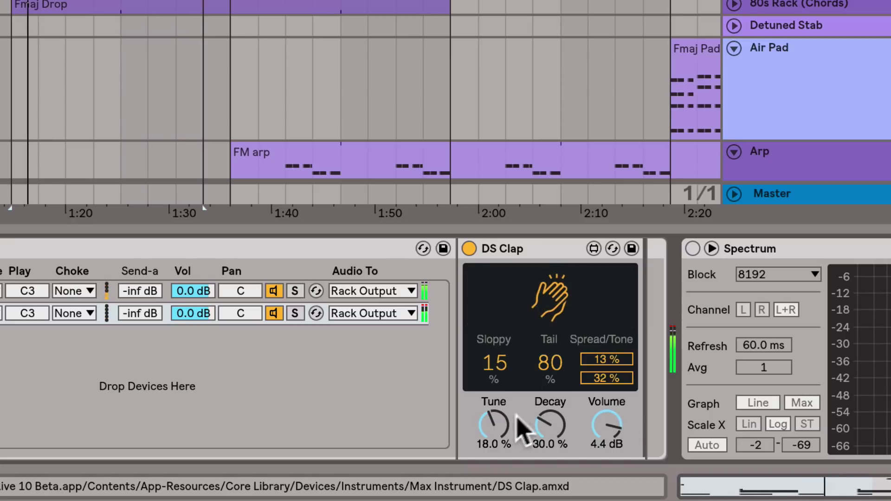
# Step: Raise the DS Clap's tune to 35.7 % and shorten its decay to 23.7 %
pyautogui.moveTo(510, 414); pyautogui.dragTo(510, 406)
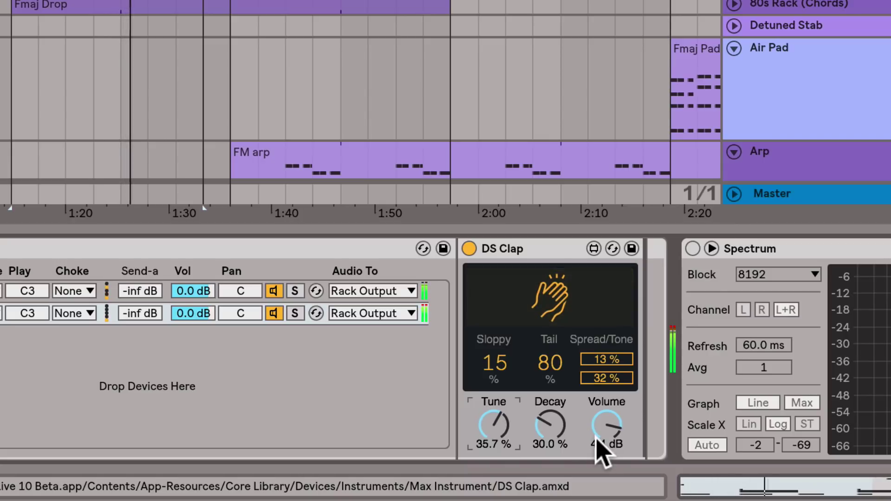
pyautogui.click(568, 421)
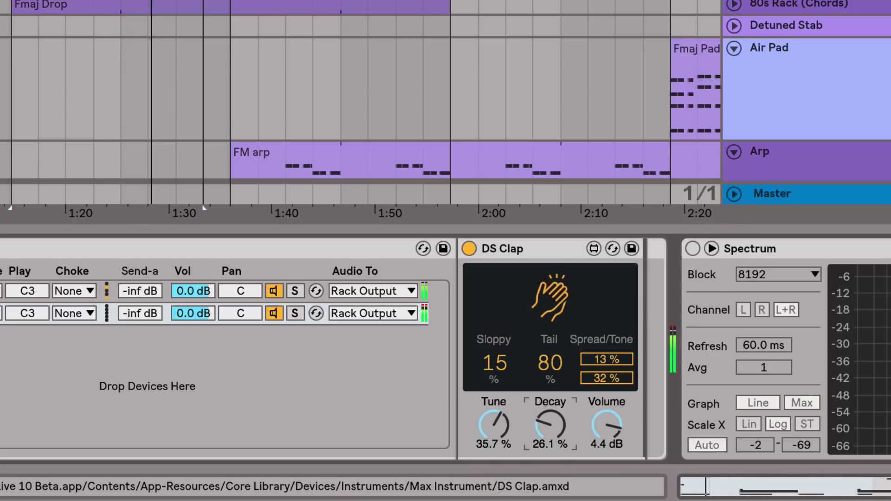
pyautogui.moveTo(569, 421); pyautogui.dragTo(558, 425)
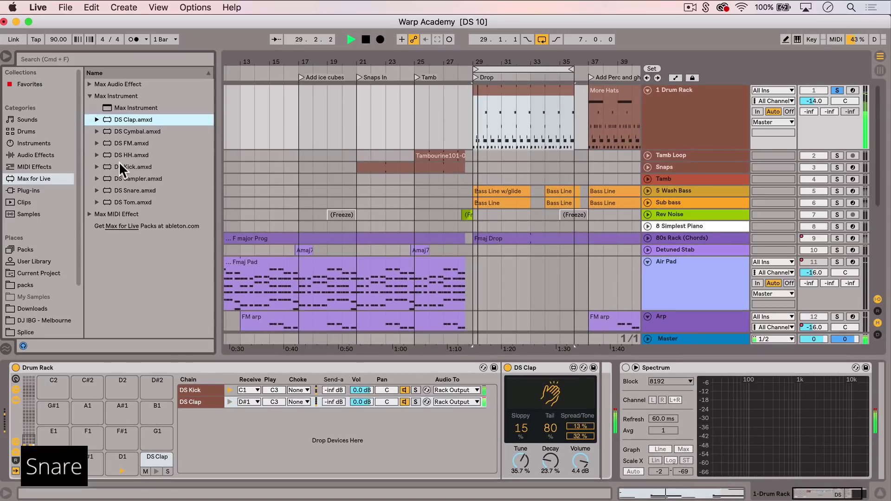
# Step: Load DS Snare onto the D1 pad and raise its volume to 12 dB while it is temporarily soloed
pyautogui.moveTo(120, 168); pyautogui.dragTo(112, 458)
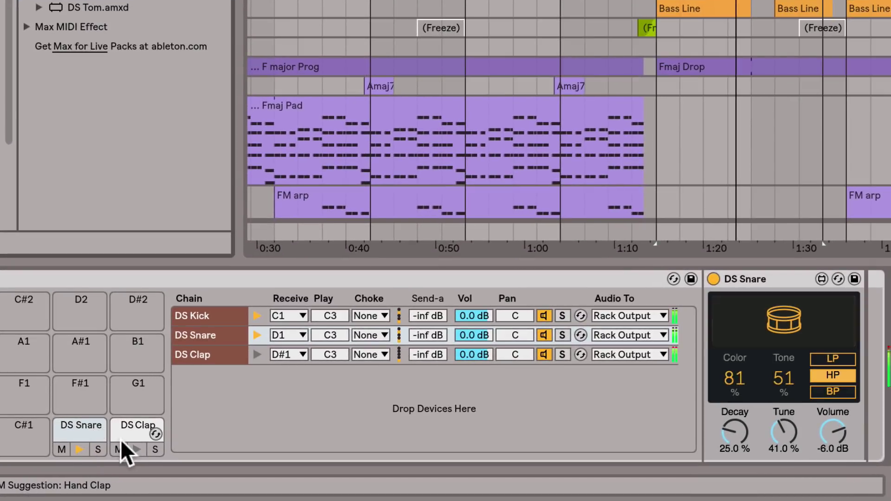
pyautogui.click(79, 448)
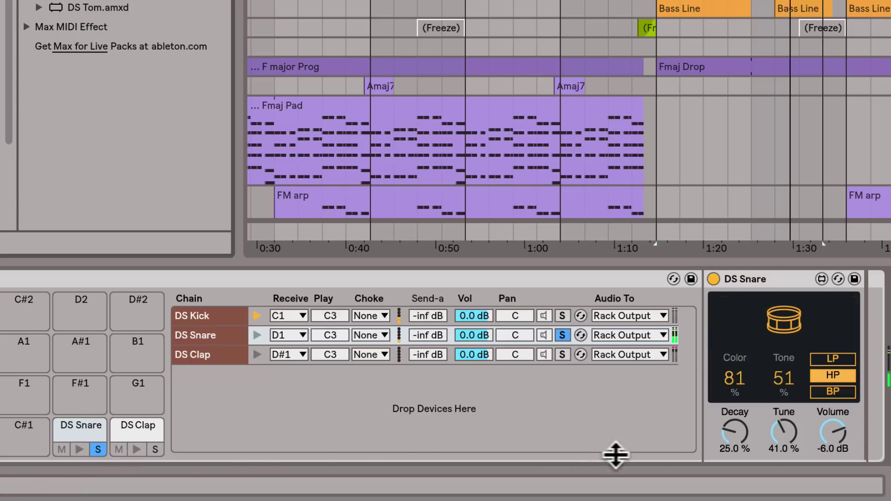
pyautogui.moveTo(834, 436); pyautogui.dragTo(827, 397)
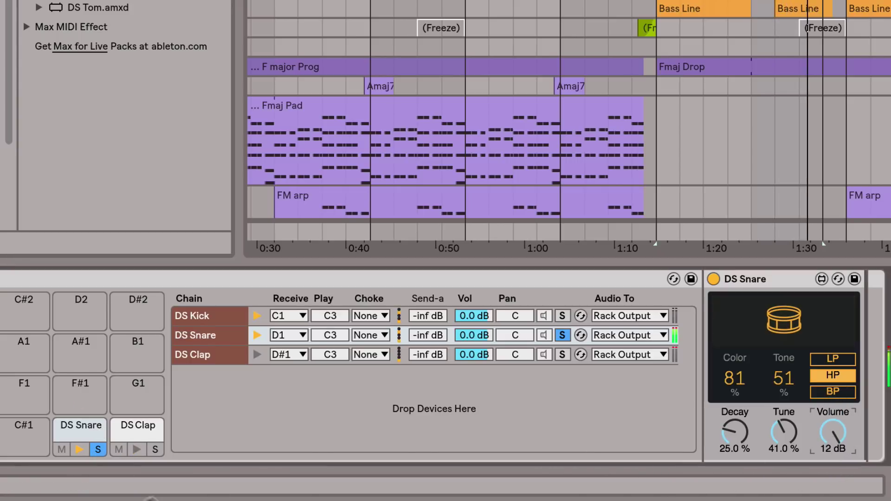
pyautogui.click(92, 449)
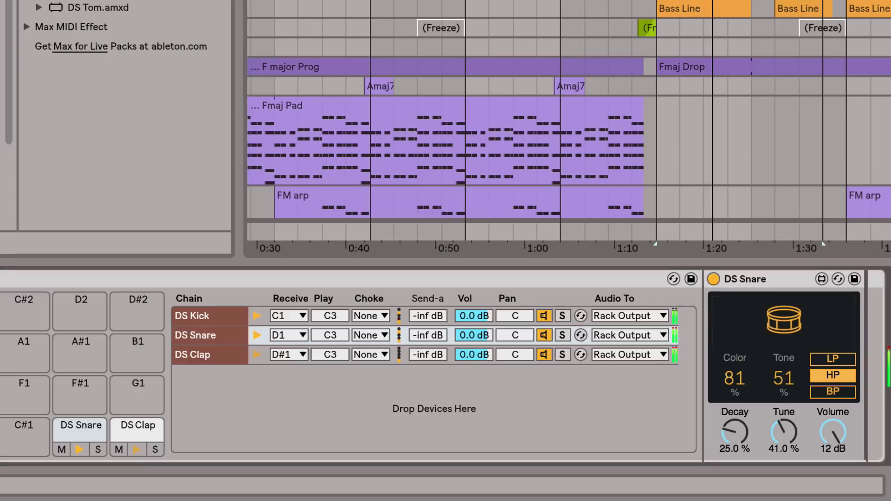
# Step: Shape the DS Snare with tone at 42 %, decay at 31.3 % and tune at 48.9 %
pyautogui.moveTo(783, 376); pyautogui.dragTo(783, 392)
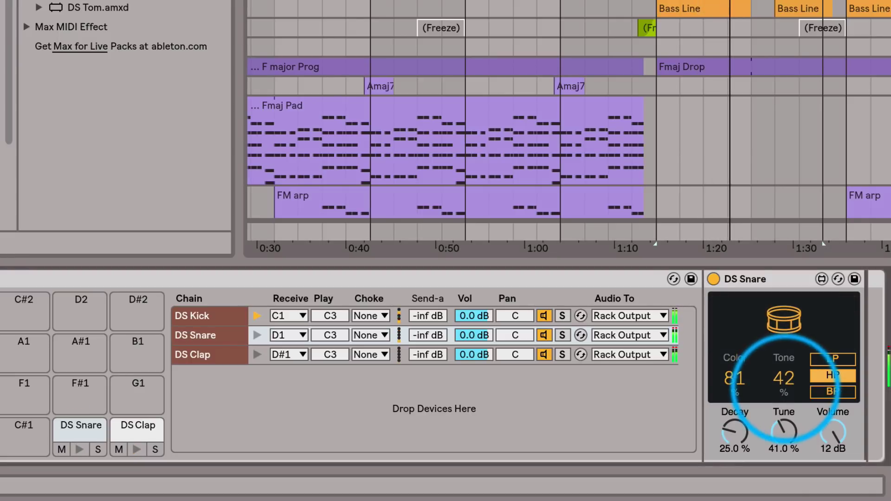
pyautogui.click(737, 429)
pyautogui.moveTo(738, 429); pyautogui.dragTo(738, 424)
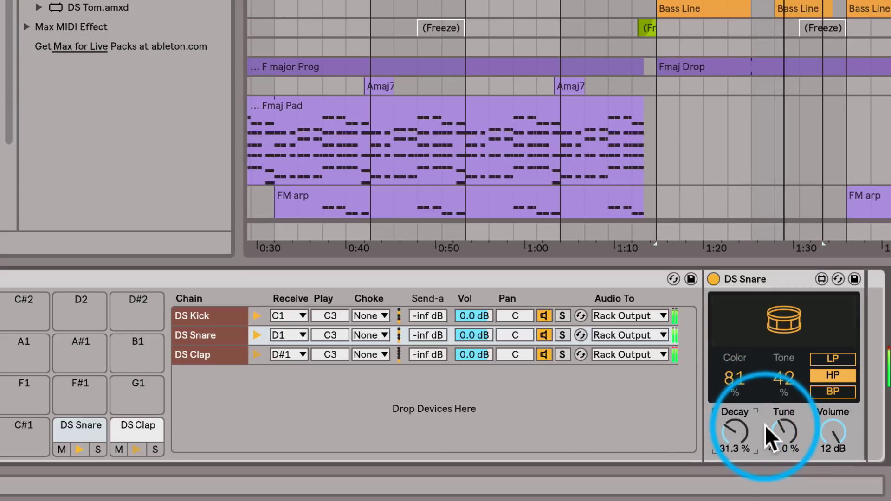
pyautogui.moveTo(768, 433); pyautogui.dragTo(788, 435)
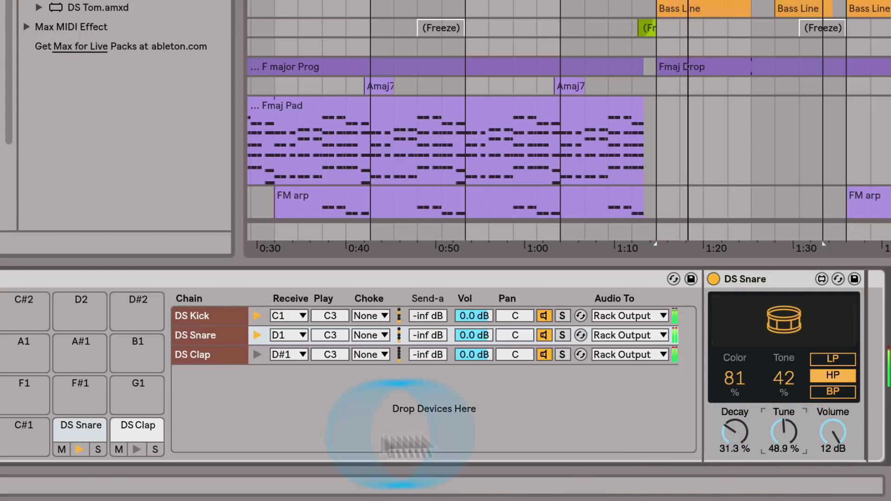
# Step: Solo the DS Snare to set its tune to 45.7 % and volume to 2.0 dB, and unsolo it
pyautogui.click(97, 449)
pyautogui.moveTo(787, 436); pyautogui.dragTo(833, 446)
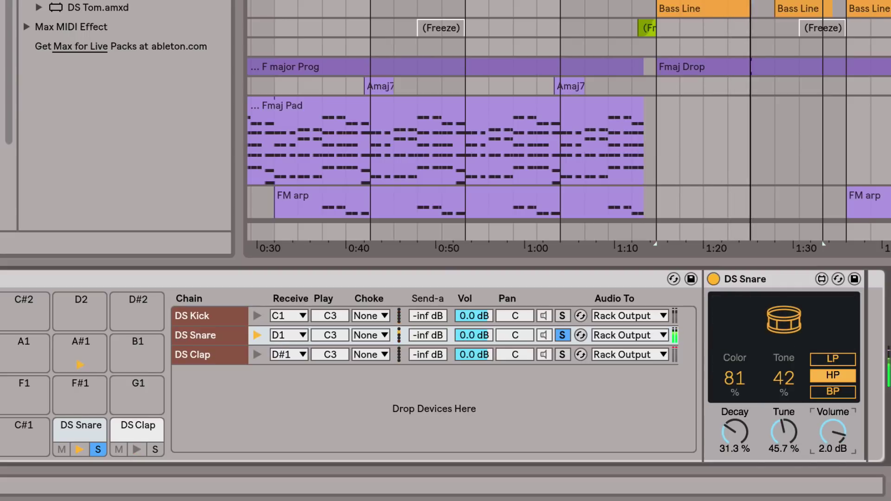
pyautogui.click(92, 448)
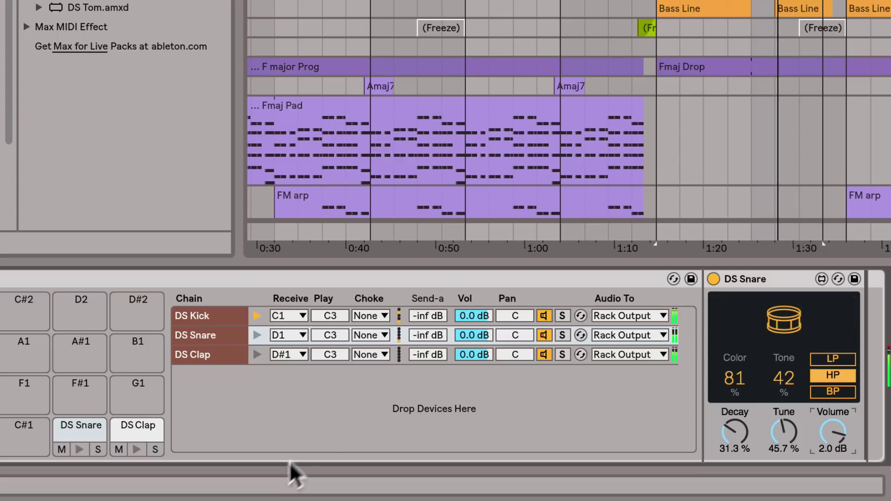
# Step: Play the loop from bar 37 and examine the decay settings of the A#1 and F#1 DS HH pads
pyautogui.click(130, 432)
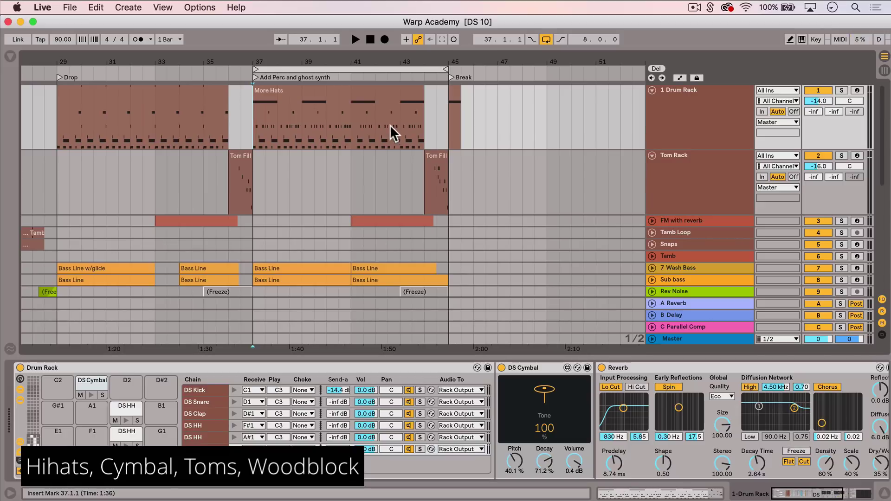
pyautogui.click(354, 40)
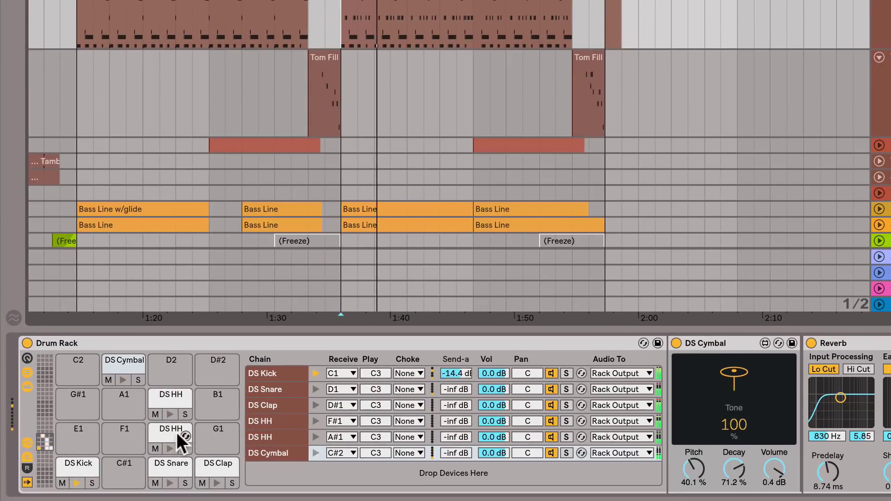
pyautogui.click(153, 403)
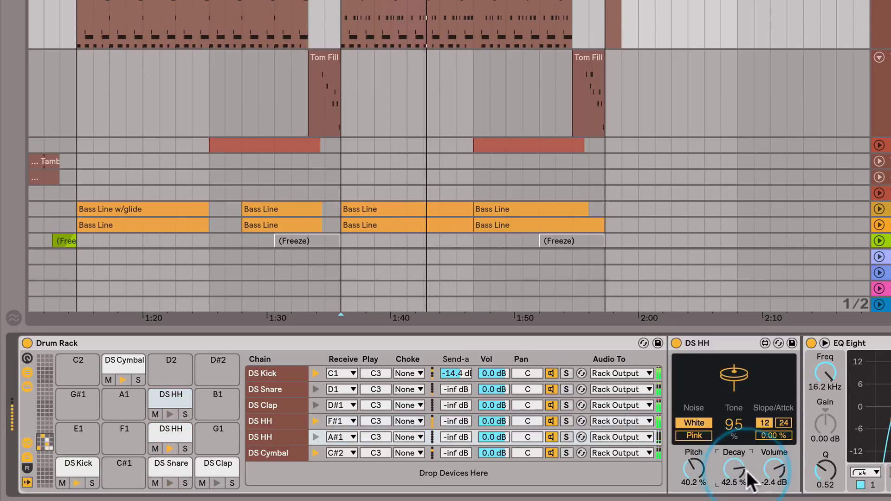
pyautogui.click(735, 473)
pyautogui.click(173, 427)
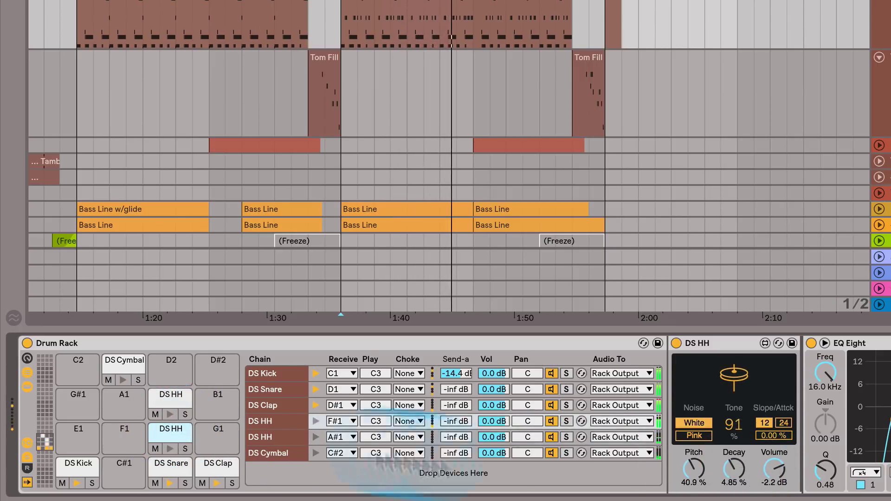
pyautogui.click(739, 469)
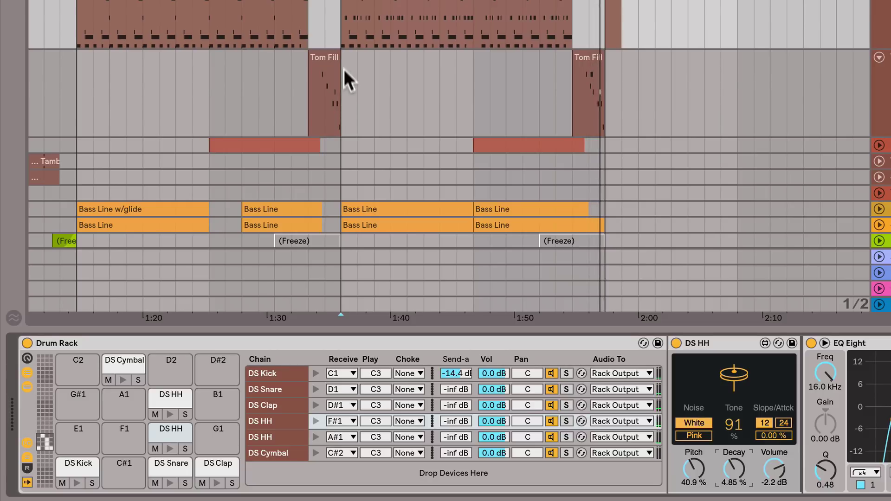
# Step: Solo the DS Cymbal pad and raise its volume to 4.1 dB
pyautogui.click(137, 379)
pyautogui.click(122, 361)
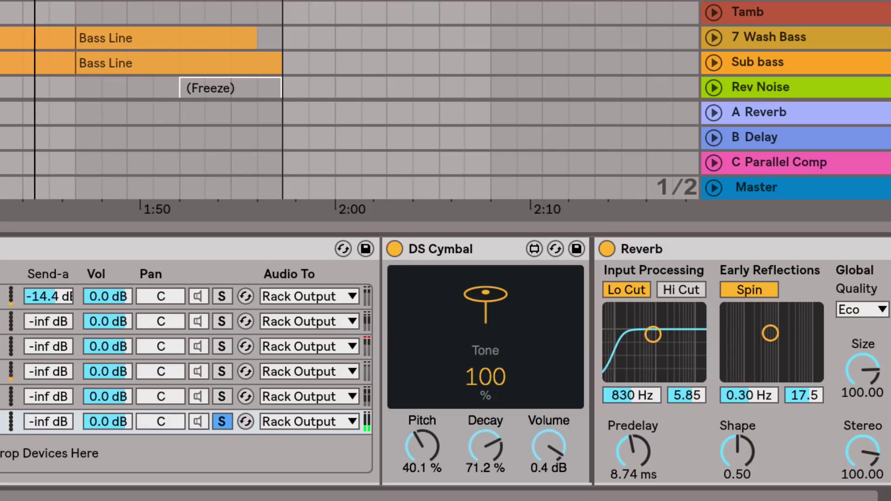
pyautogui.moveTo(521, 474); pyautogui.dragTo(523, 446)
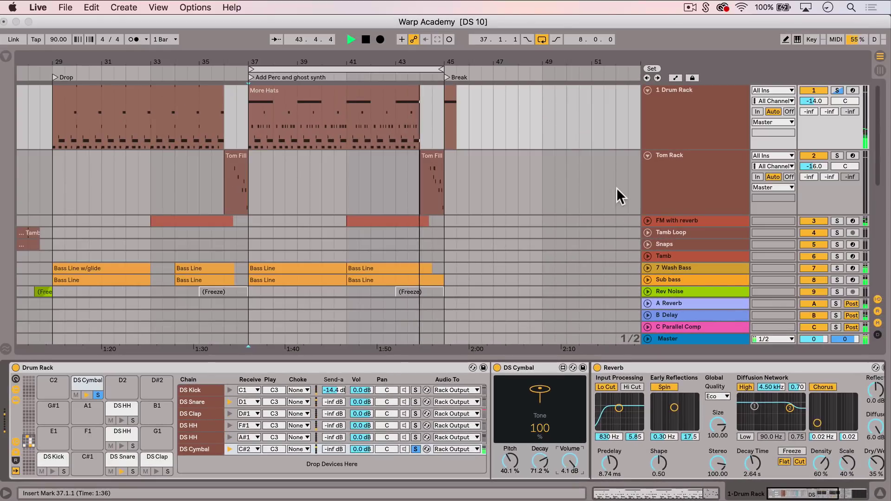
# Step: Solo the Tom Rack track and audition its tom fill from bar 44
pyautogui.click(691, 162)
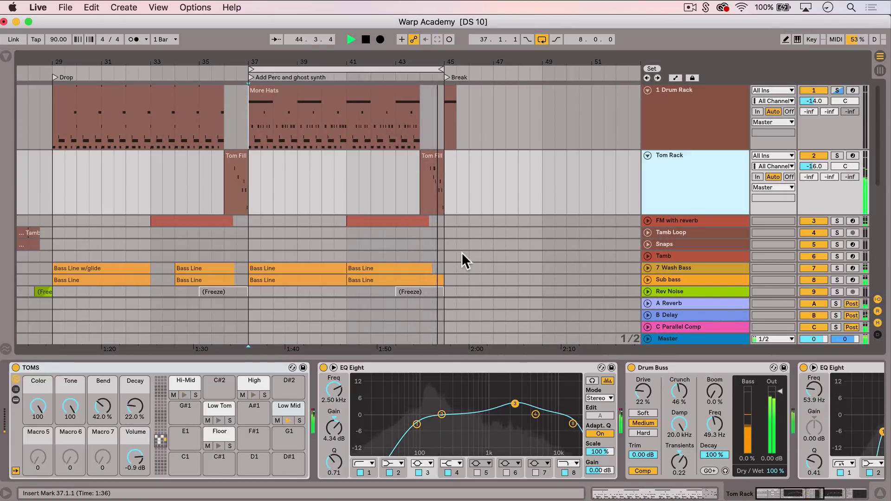
pyautogui.click(422, 193)
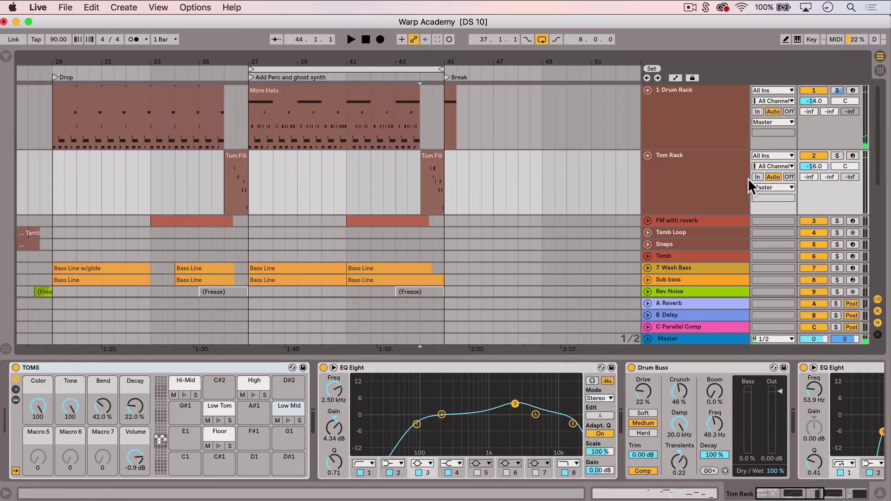
pyautogui.click(837, 156)
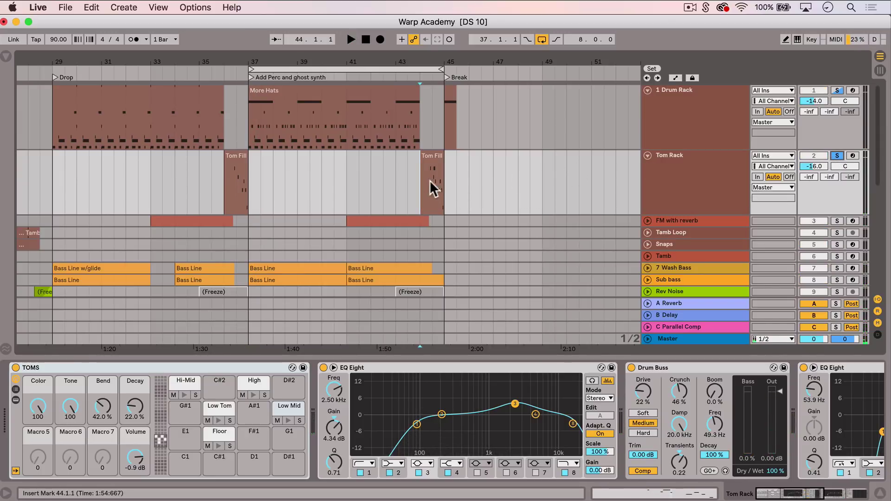
pyautogui.press('space')
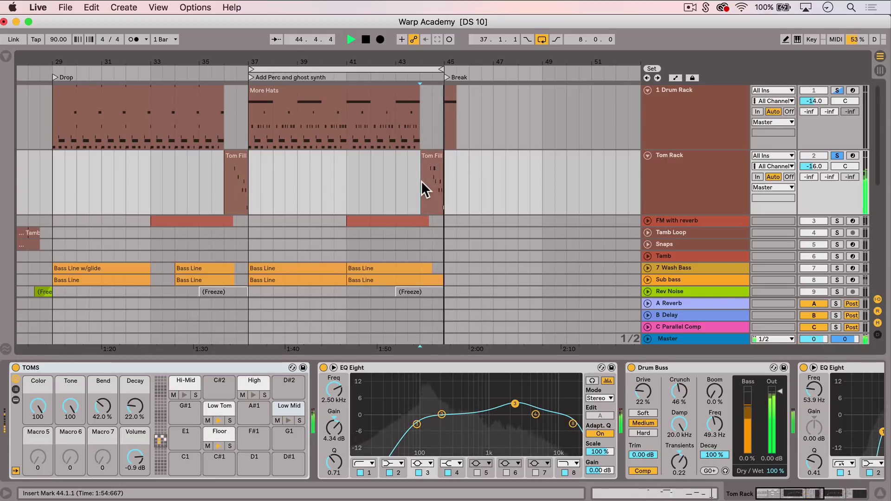
pyautogui.press('space')
pyautogui.press('+')
pyautogui.press('+')
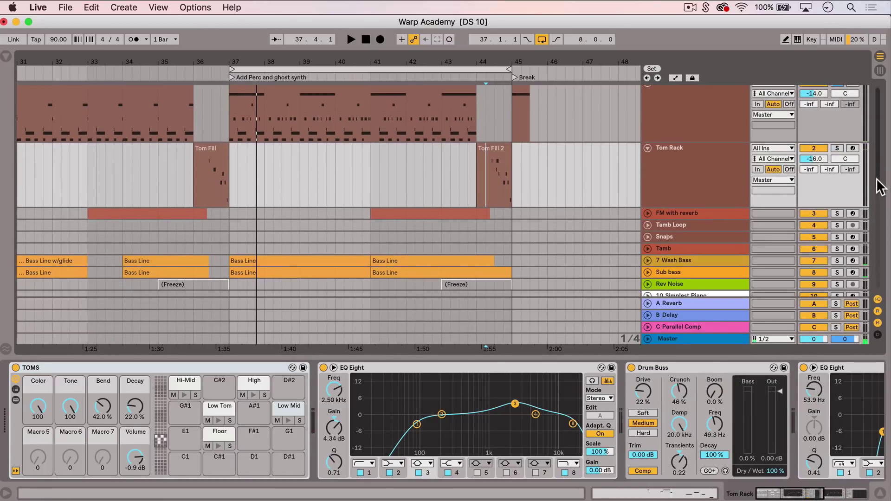
# Step: Solo and unfold the FM with reverb track, show its DS FM device, and audition the clip from bar 41
pyautogui.click(837, 214)
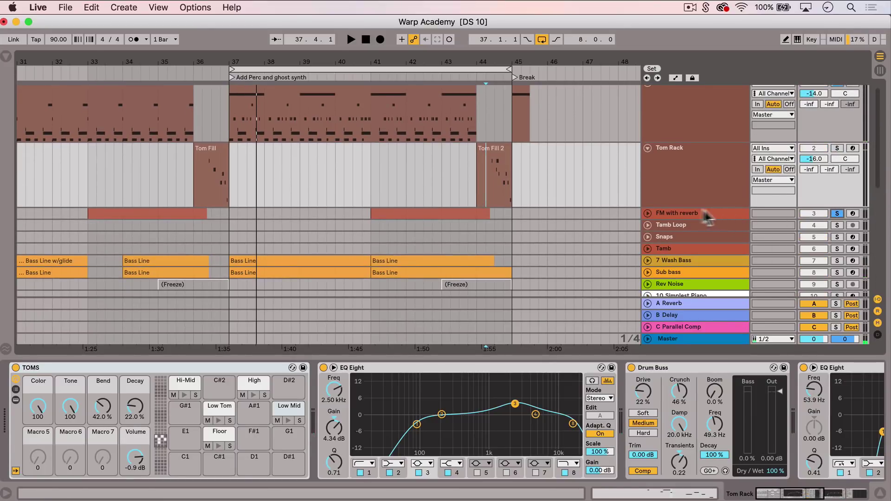
pyautogui.click(646, 213)
pyautogui.click(668, 213)
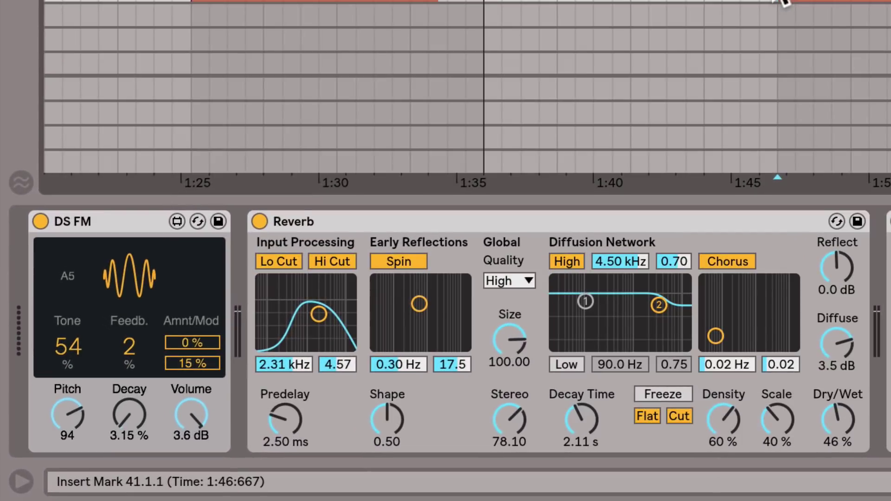
pyautogui.click(781, 1)
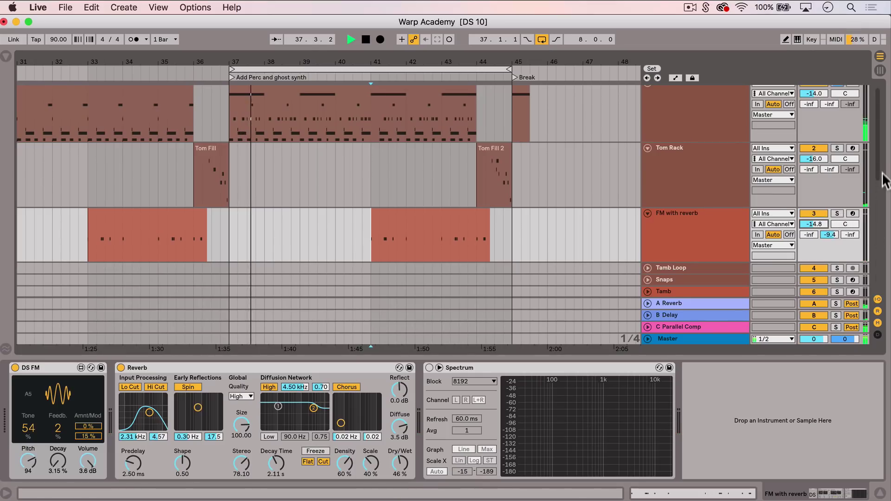
# Step: Unsolo the DS Cymbal pad in the Drum Rack and solo the Drum Rack track together with the Tom Rack
pyautogui.scroll(2, 875, 175)
pyautogui.click(838, 90)
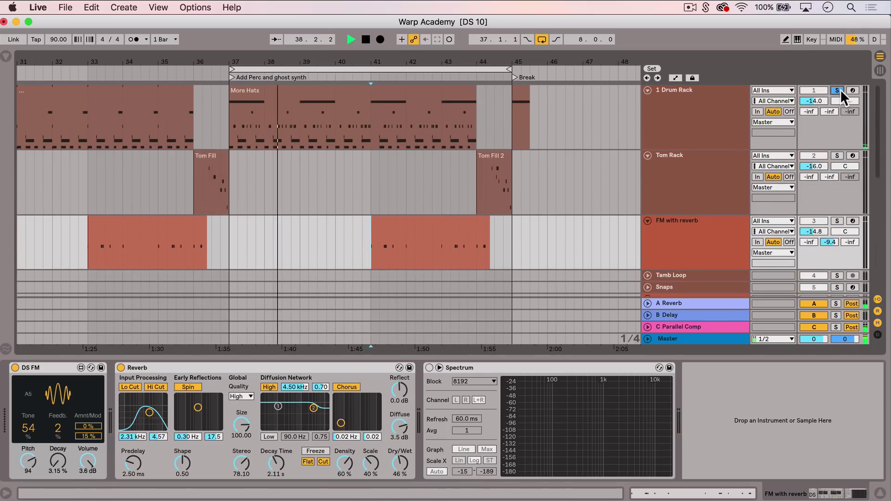
pyautogui.click(735, 90)
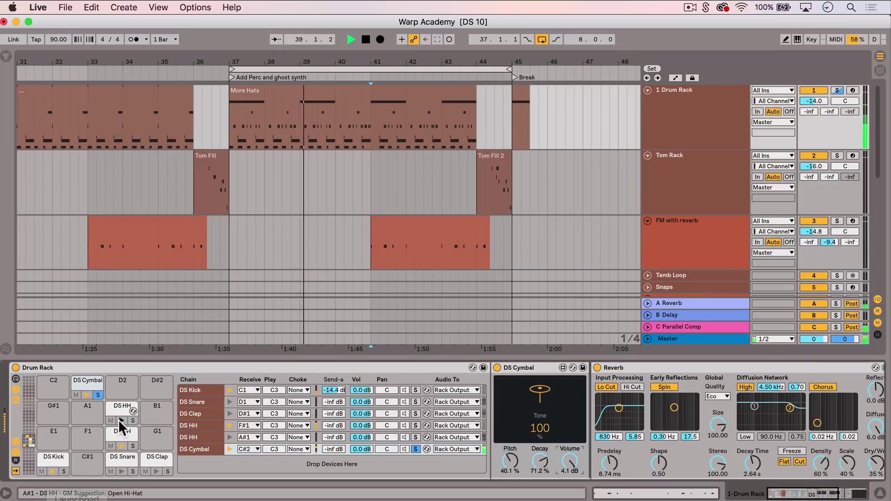
pyautogui.click(98, 394)
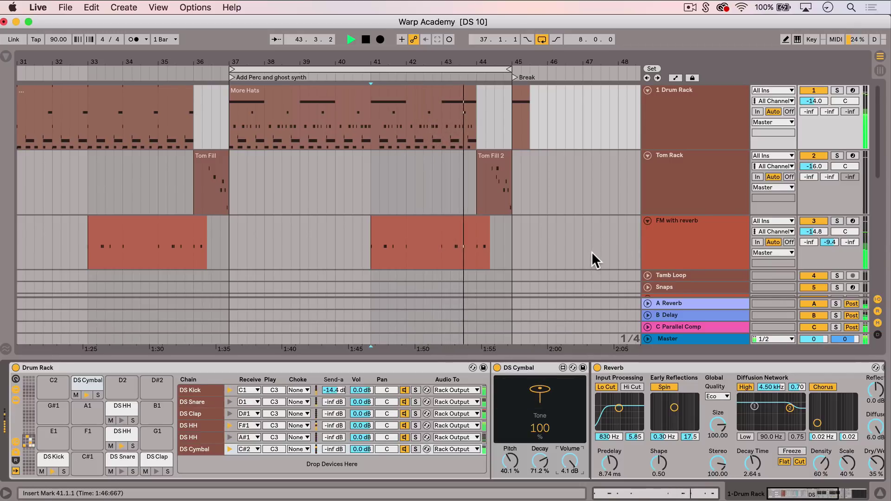
pyautogui.click(838, 90)
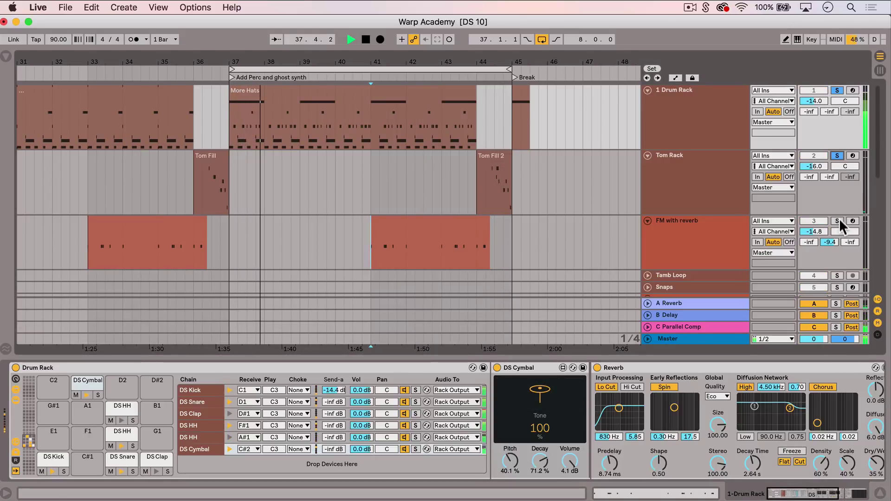